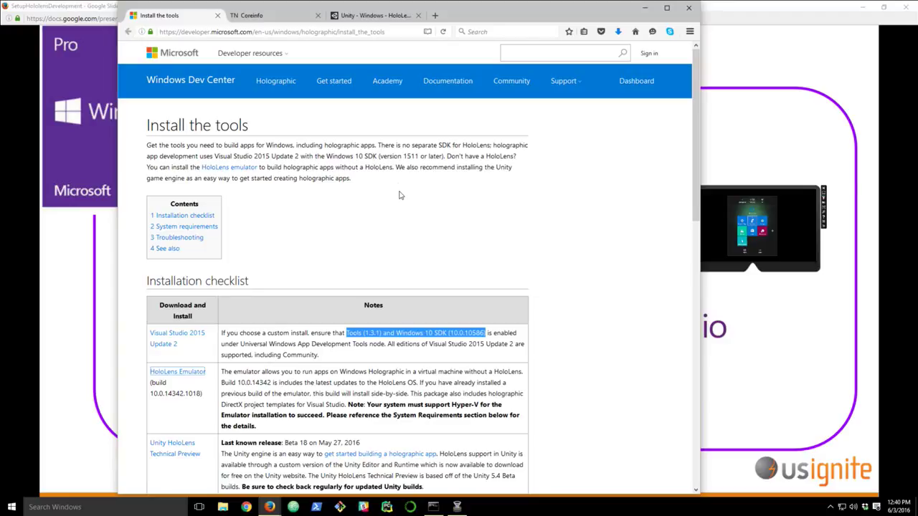
Scroll the Install the tools page down to the Installation checklist and System requirements
scroll(400, 195, "down", 3)
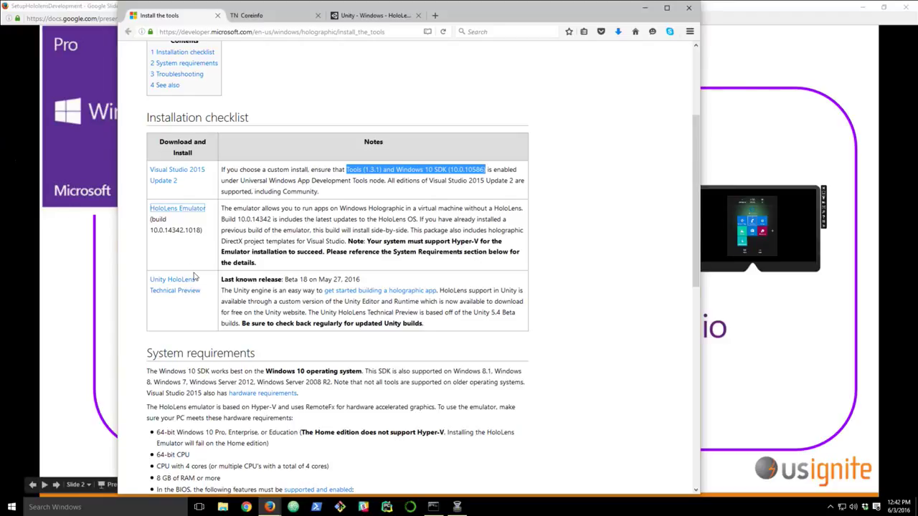
Show the Unity HoloLens Technical Preview page at Latest Beta, then close the Google Slides window
left_click(387, 15)
scroll(393, 182, "down", 8)
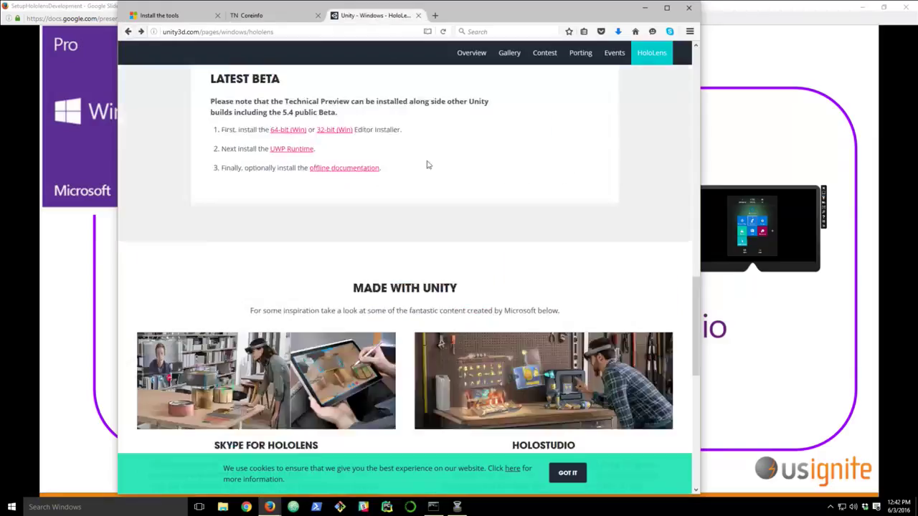
scroll(455, 168, "up", 2)
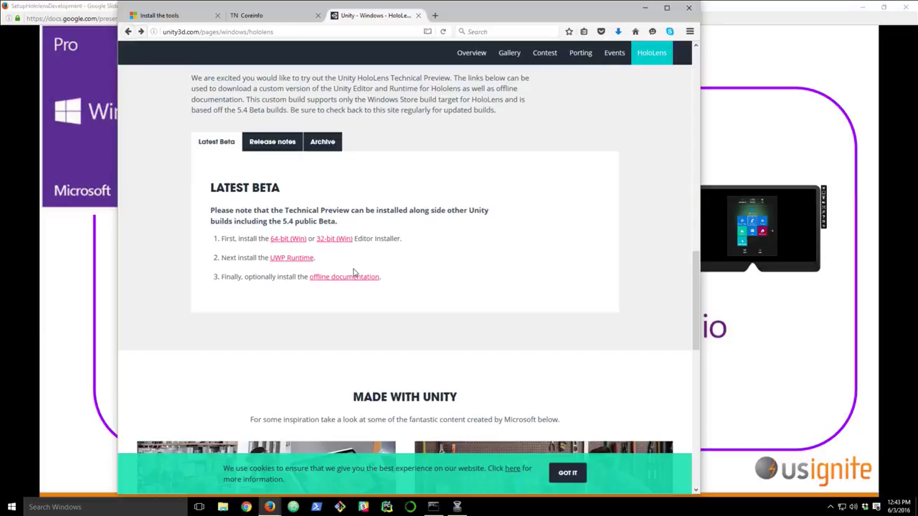
left_click(906, 9)
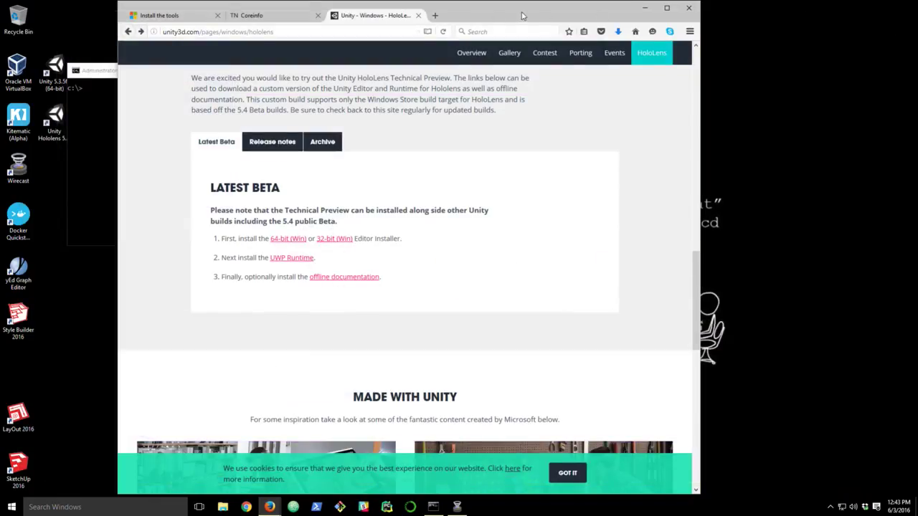
Drag Firefox to the right so the Administrator Command Prompt sits beside it
left_click_drag(522, 15, 701, 17)
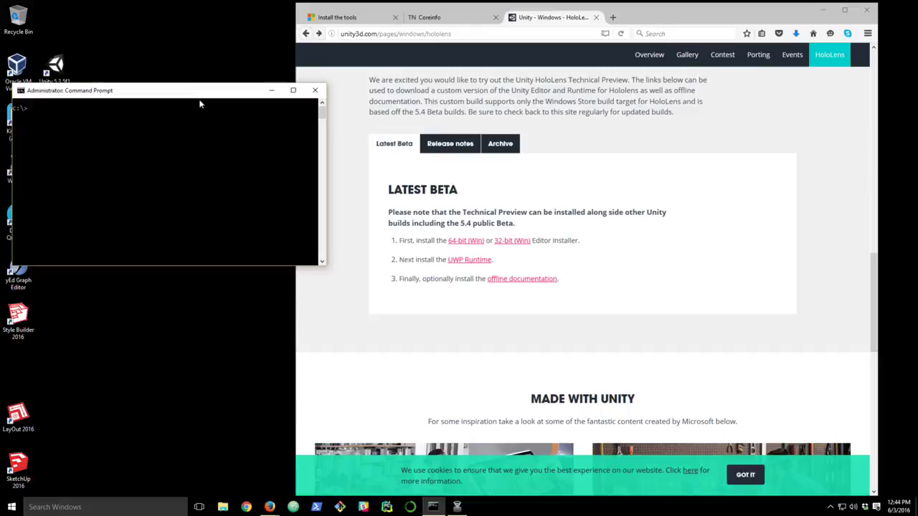
Run 'wmic OS Get DataExecutionPrevention_Available' in the admin Command Prompt, which returns TRUE
type("wmic OS Get DataExecutionPrevention_Available")
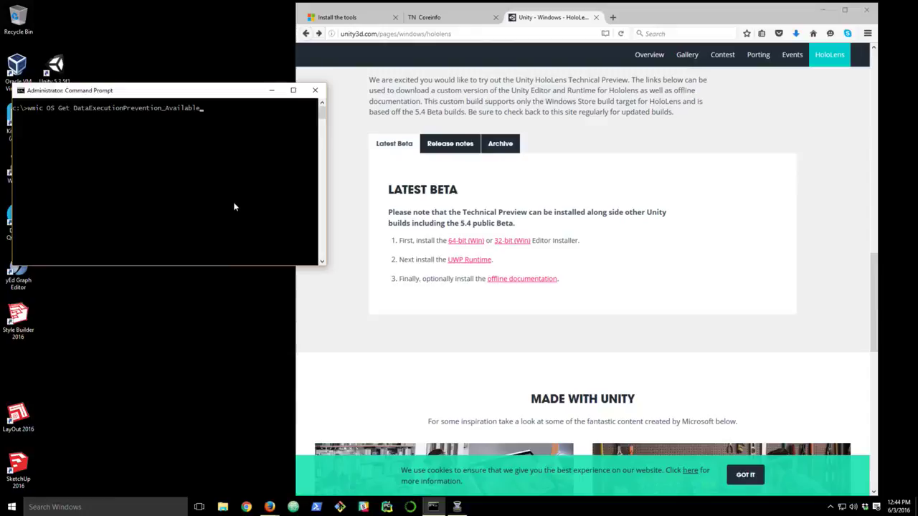
left_click(106, 505)
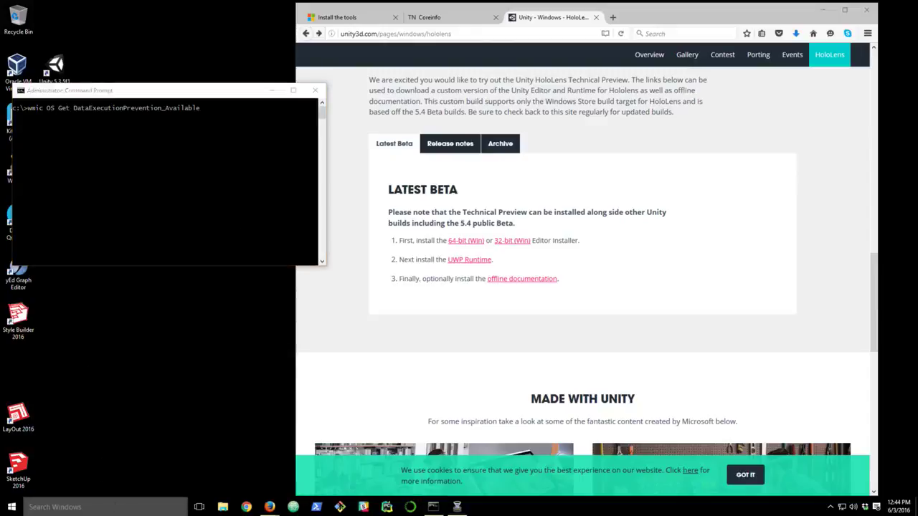
left_click(113, 508)
type("coman")
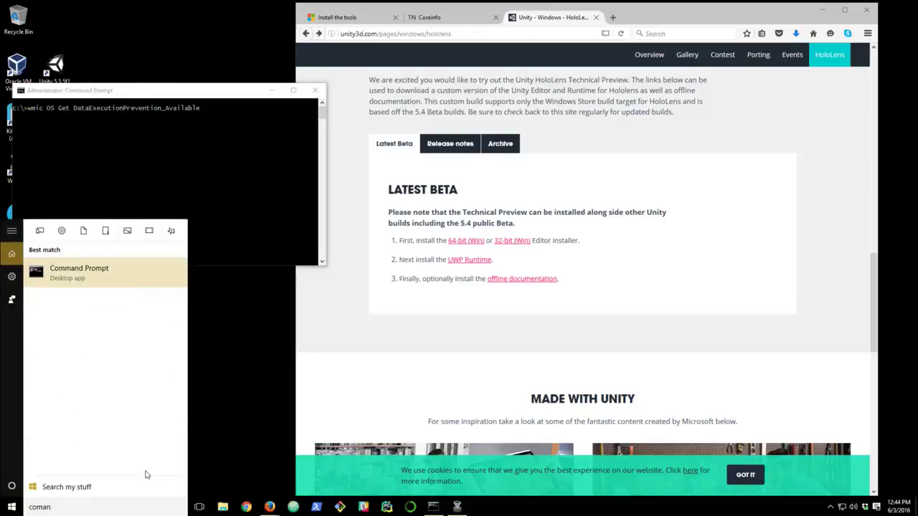
left_click(174, 279)
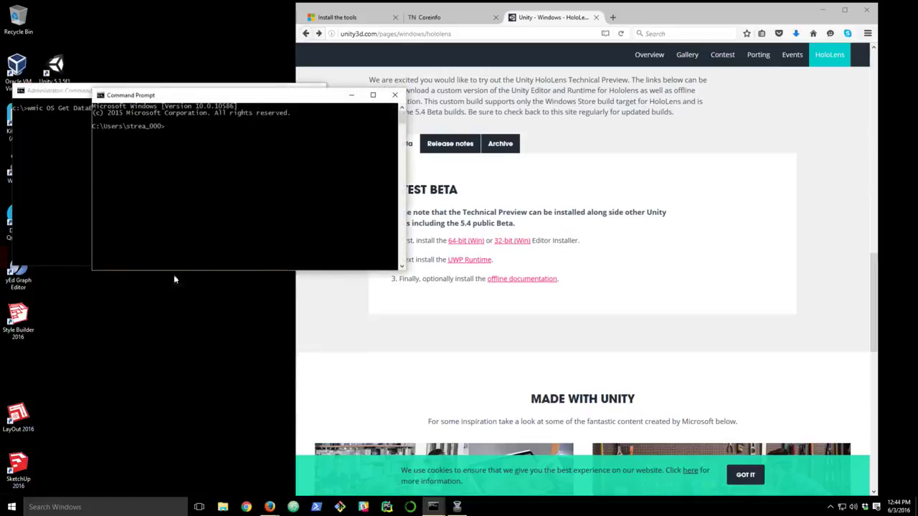
left_click(395, 95)
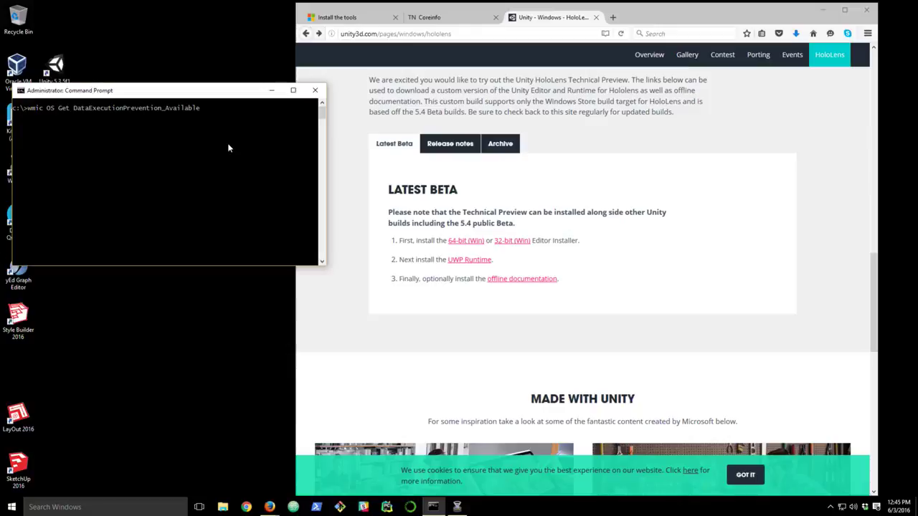
key("Return")
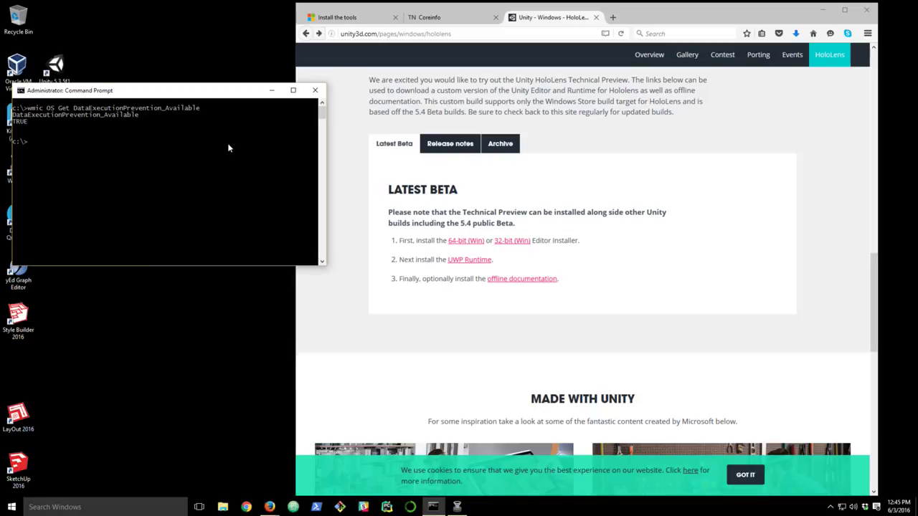
left_click(462, 26)
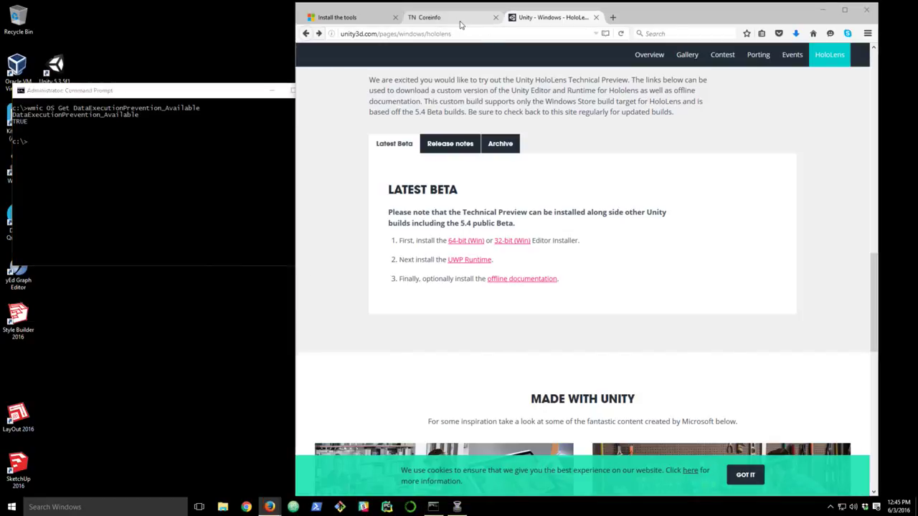
Run 'coreinfo -v' to confirm hypervisor presence, VMX virtualization and SLAT support
left_click(461, 23)
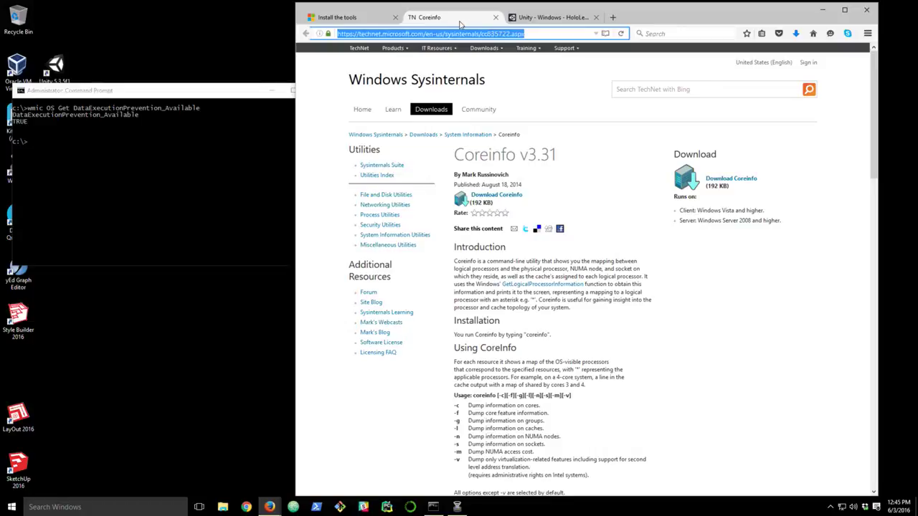
left_click(173, 91)
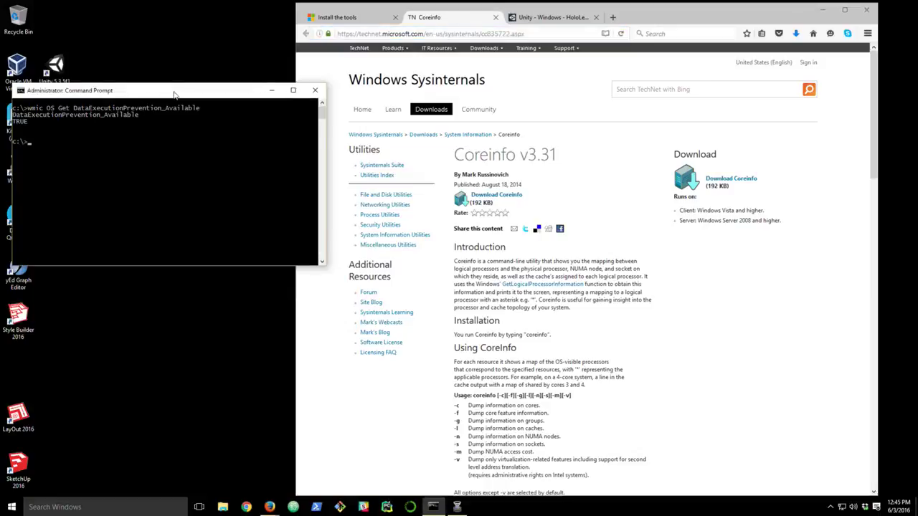
type("coreinfo -v")
key("Return")
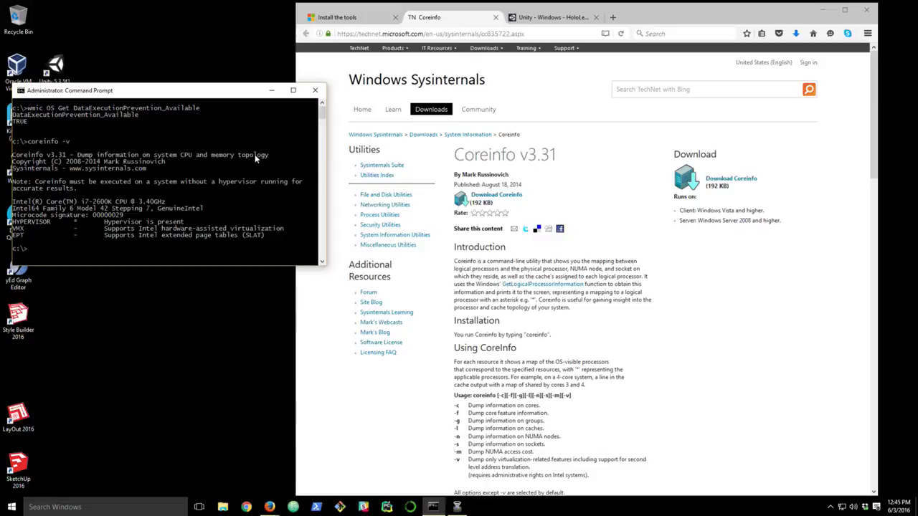
left_click(355, 20)
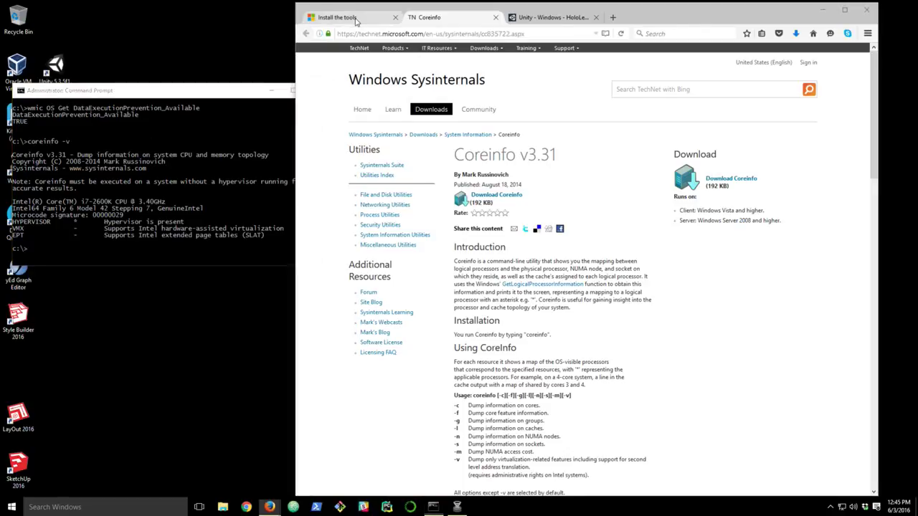
Return to the emulator hardware requirements in Firefox and close the Command Prompt window
left_click(355, 20)
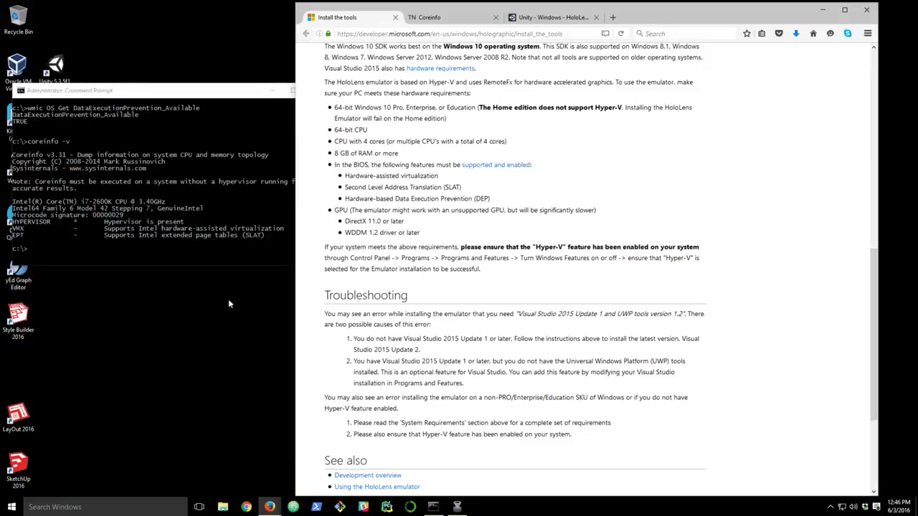
left_click(220, 92)
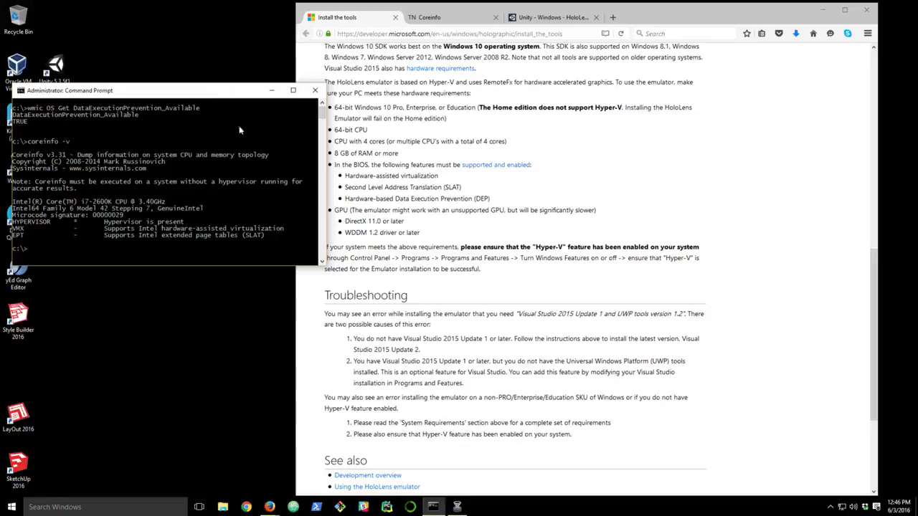
left_click(315, 90)
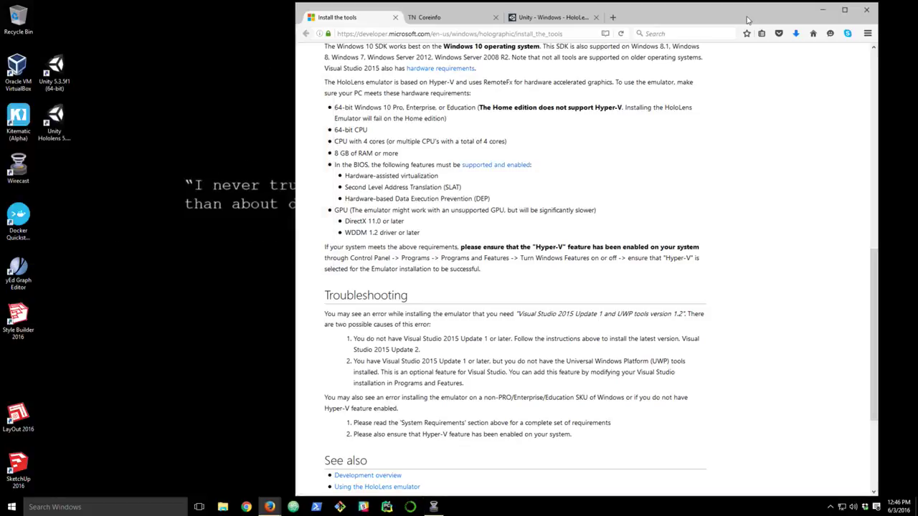
Launch Unity 5.4.0b18-HTP from its HoloLens desktop shortcut and begin a new 3D project
left_click_drag(747, 20, 711, 18)
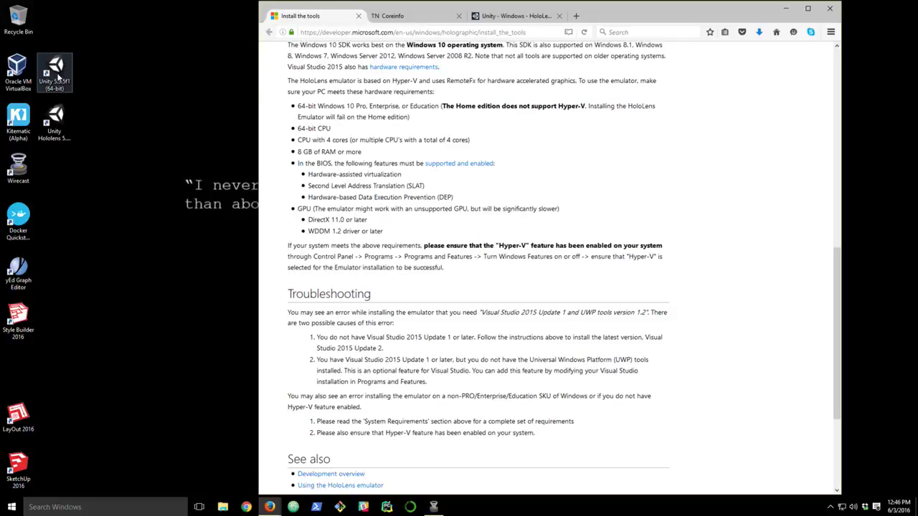
left_click(56, 121)
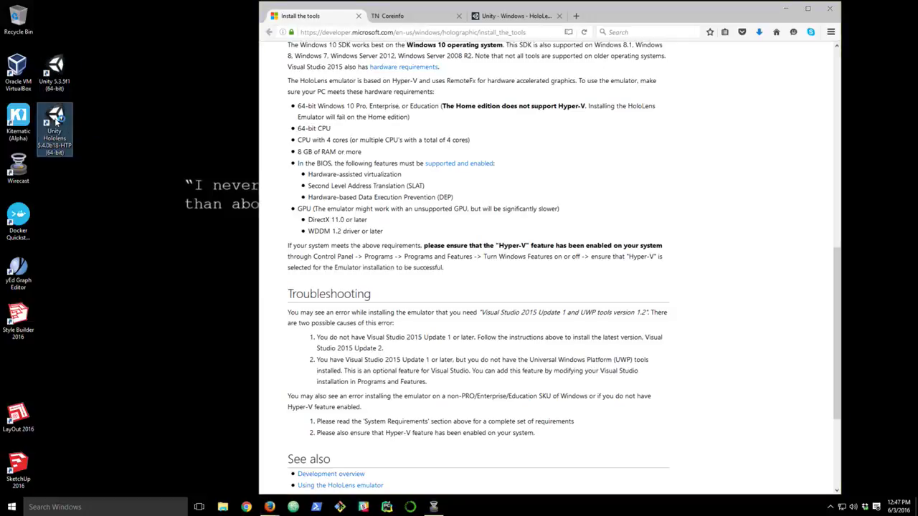
double_click(57, 121)
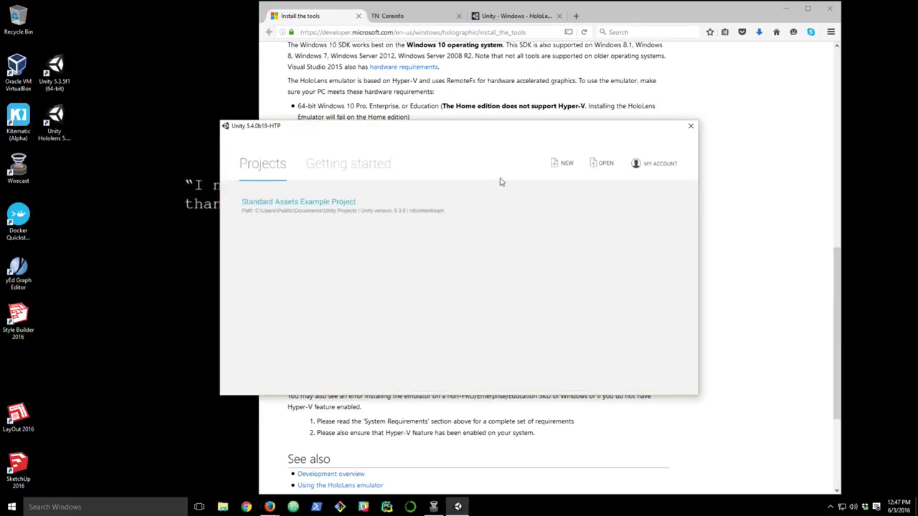
left_click(553, 165)
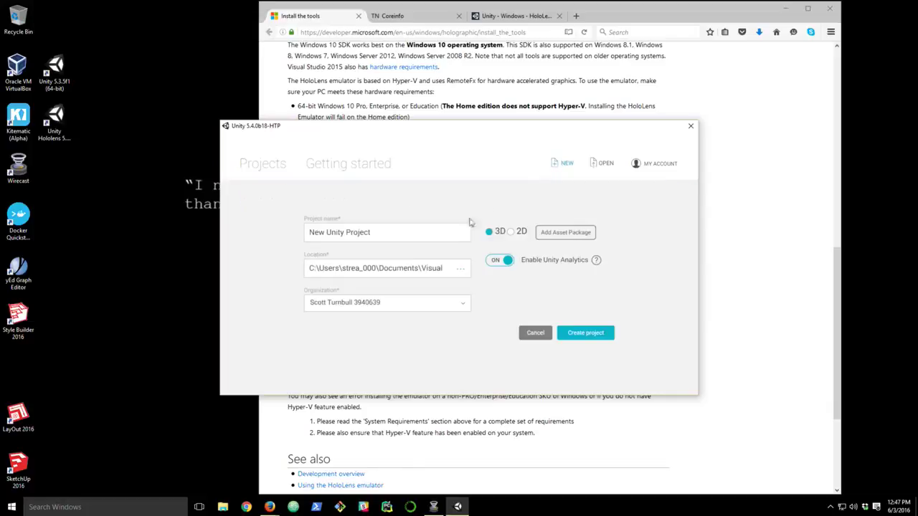
Keep the Visual Studio 2015 Projects folder as location and name the project NewHololensProject
left_click(460, 268)
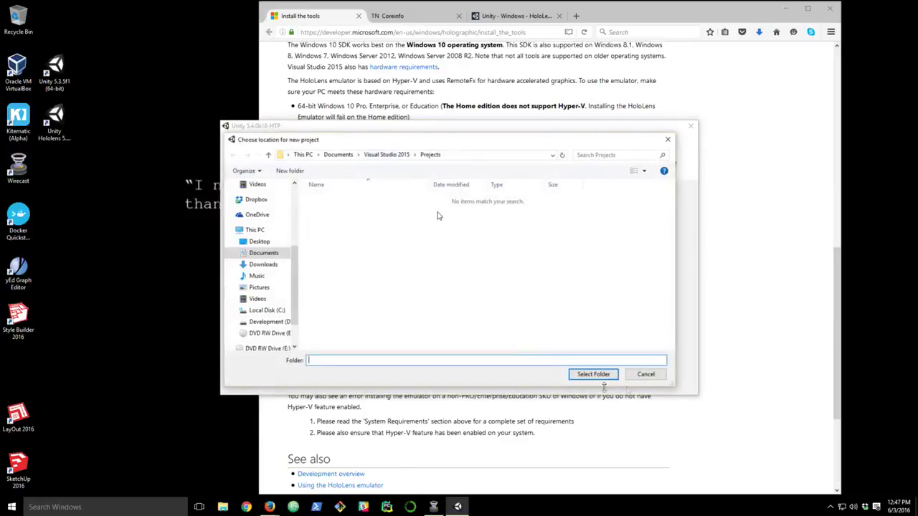
left_click(637, 379)
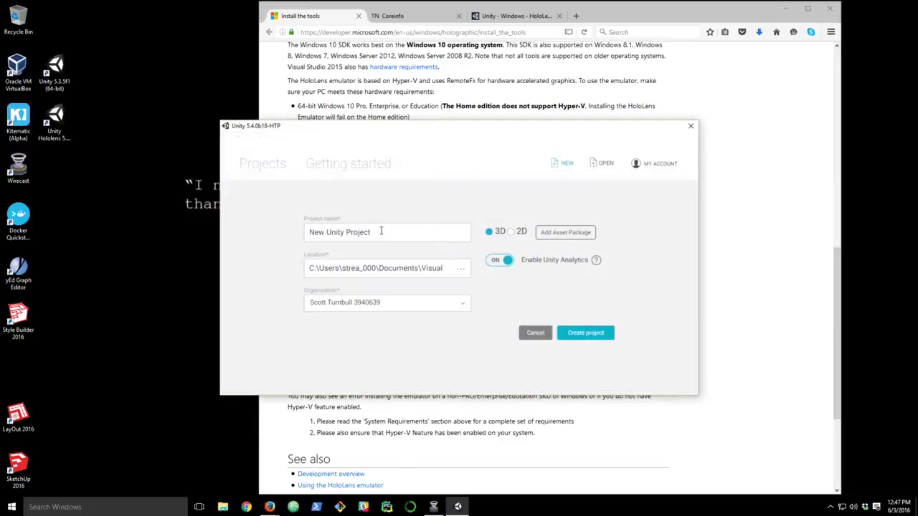
left_click_drag(380, 231, 218, 228)
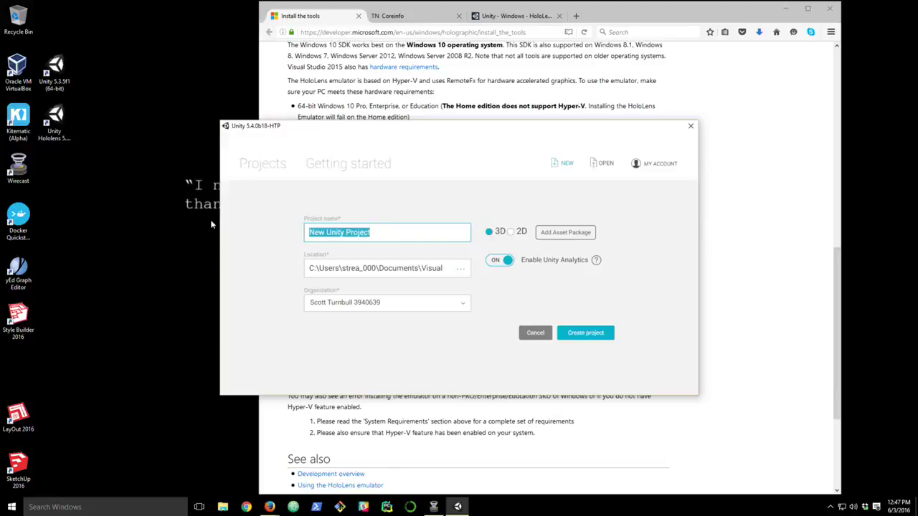
type("NewHOlo")
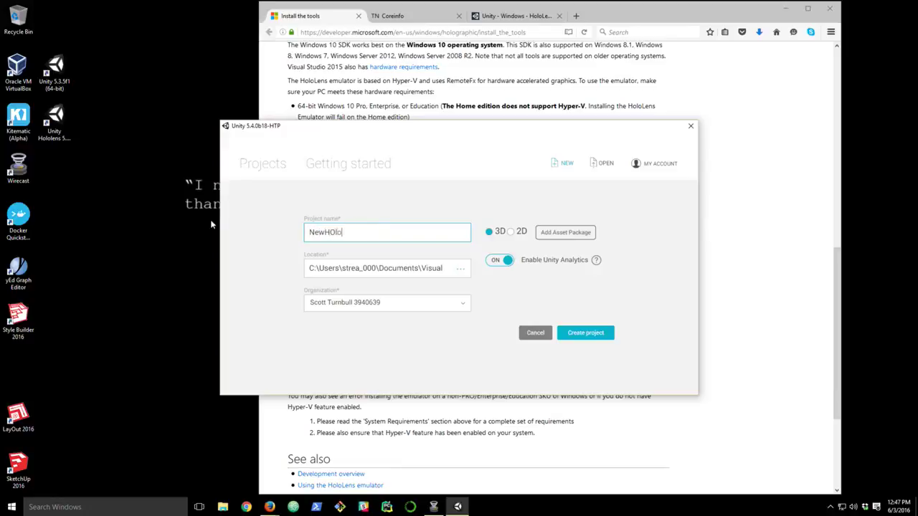
key("BackSpace")
key("BackSpace")
key("BackSpace")
type("ololensProject")
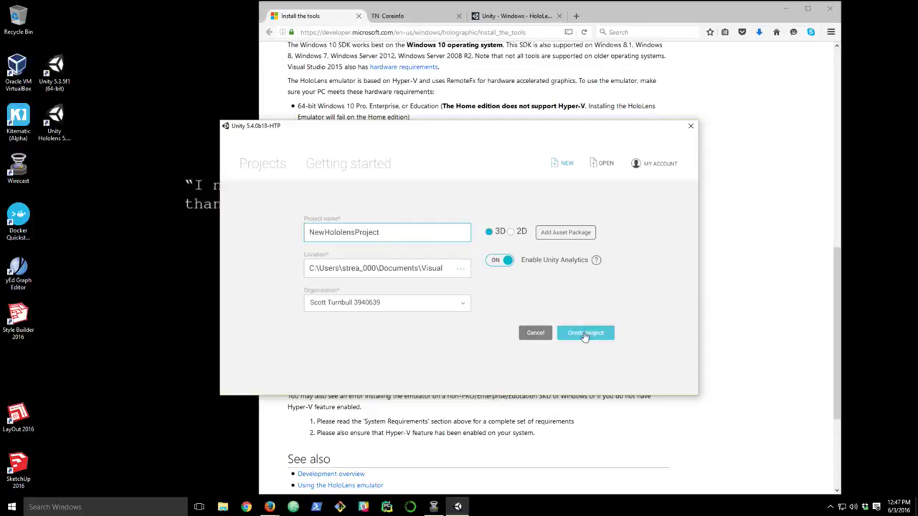
Create NewHololensProject and inspect the Main Camera in the Inspector
left_click(584, 334)
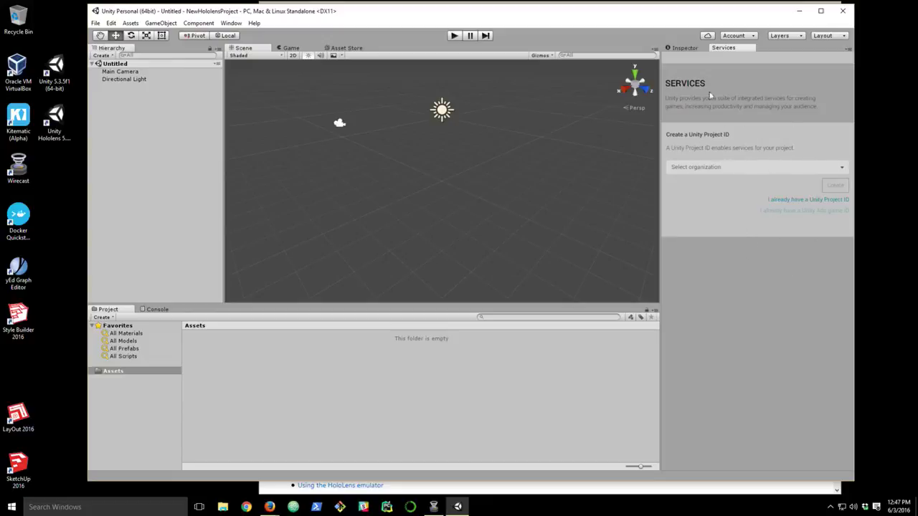
left_click(684, 48)
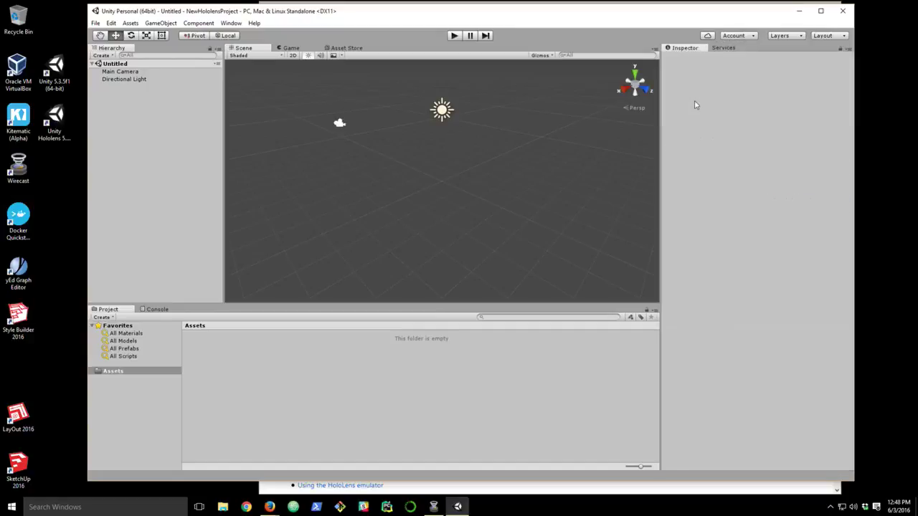
left_click(118, 72)
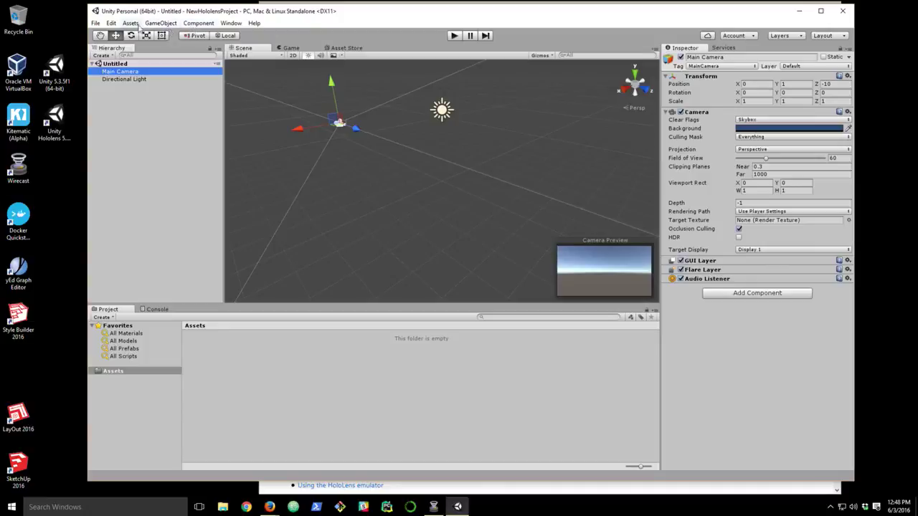
left_click(96, 24)
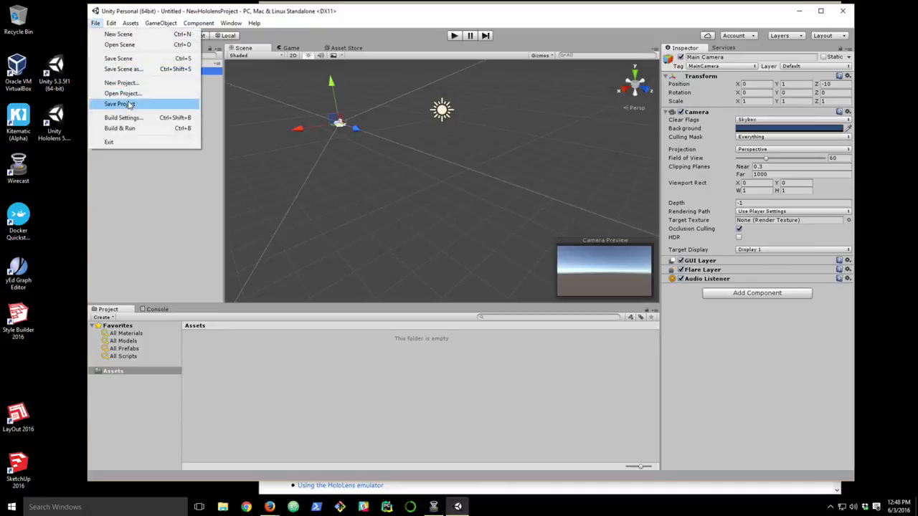
Save the scene as Hololens.unity in Assets and maximise the Unity editor window
left_click(119, 58)
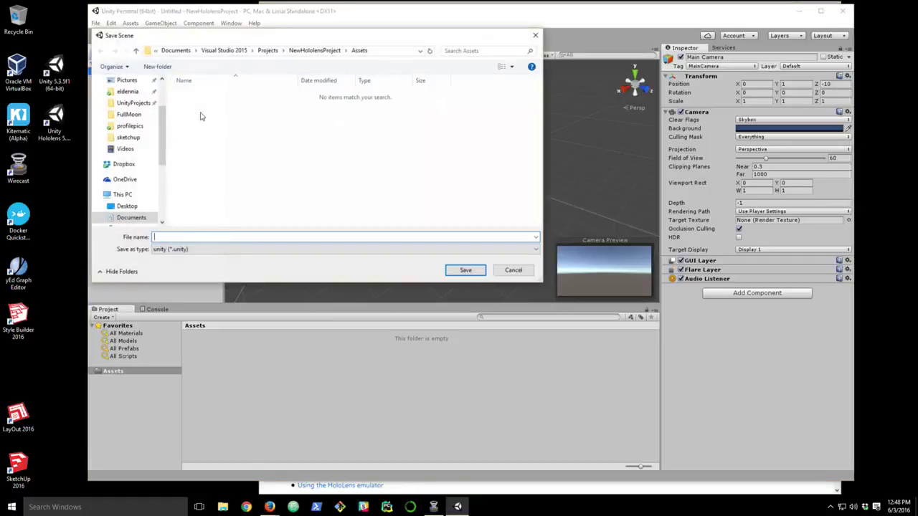
type("Ma")
type("lens")
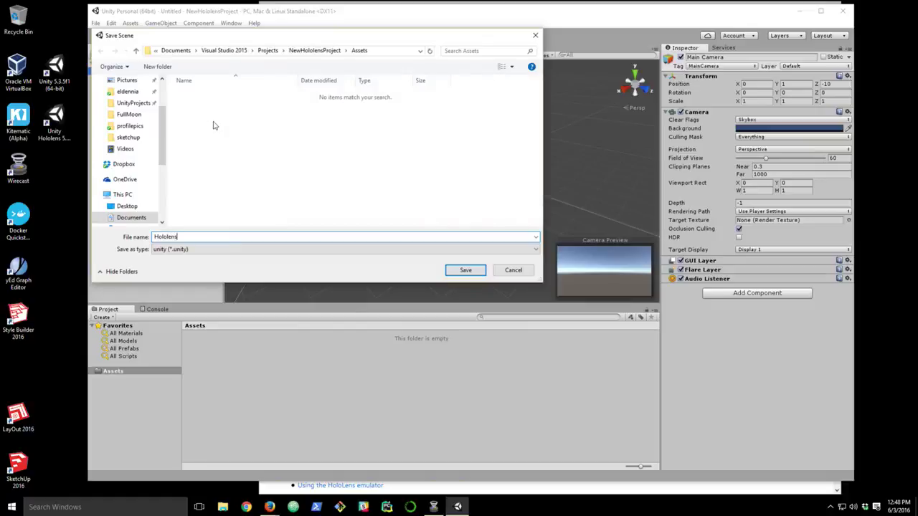
key("Return")
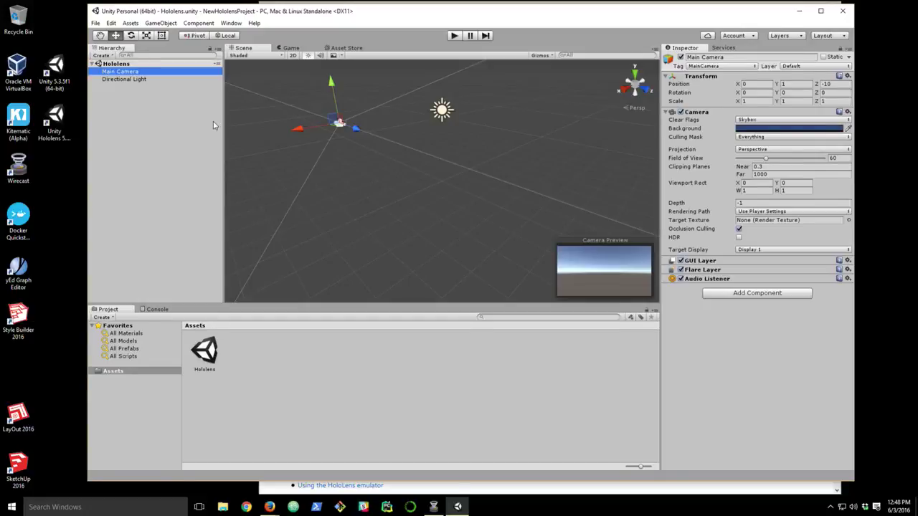
key("super+Up")
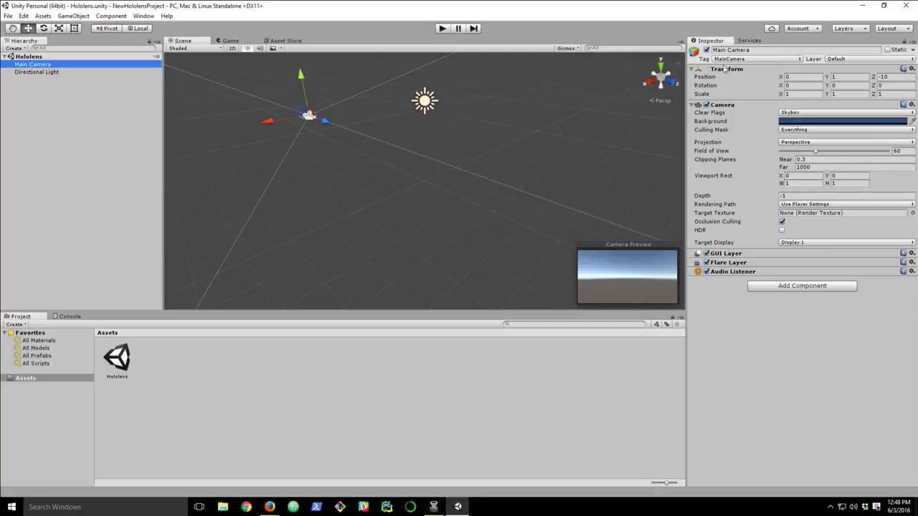
Set the Main Camera's Position Y and Z to 0, placing it at 0, 0, 0
left_click(837, 76)
type("0")
key("Tab")
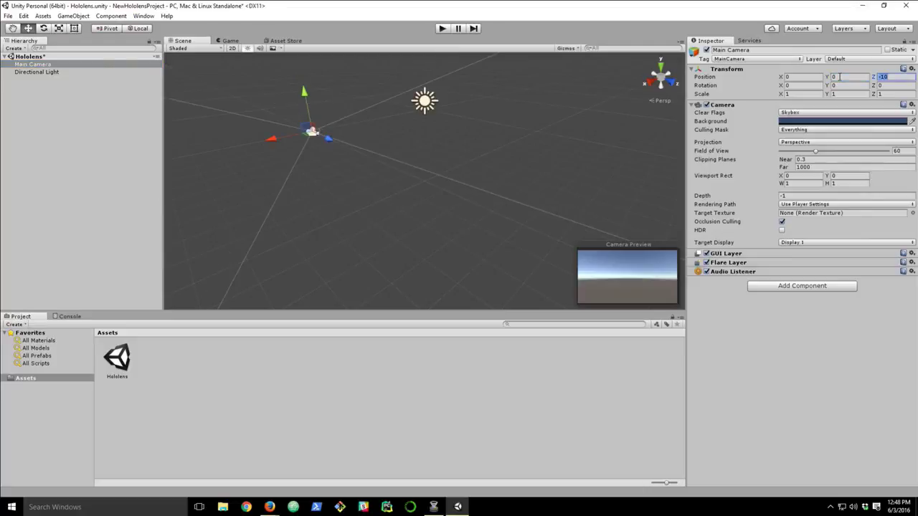
type("0")
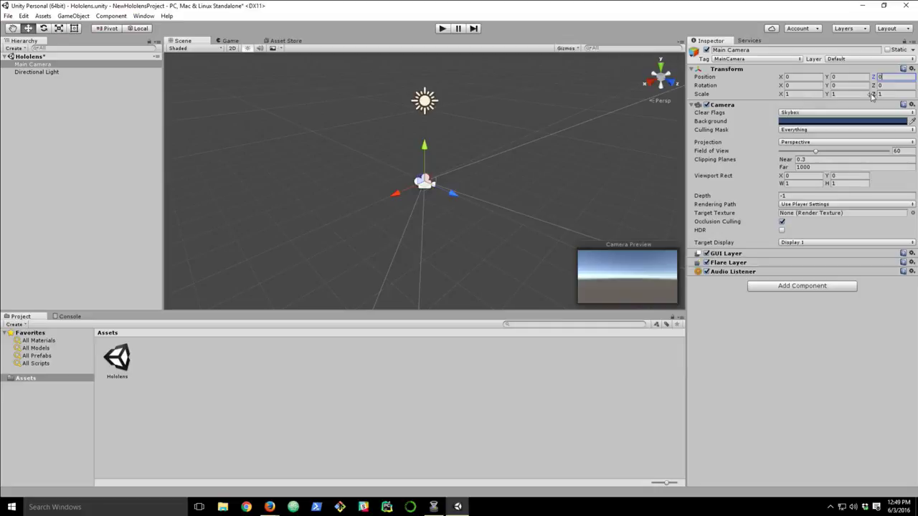
left_click(766, 106)
left_click(757, 104)
left_click(814, 115)
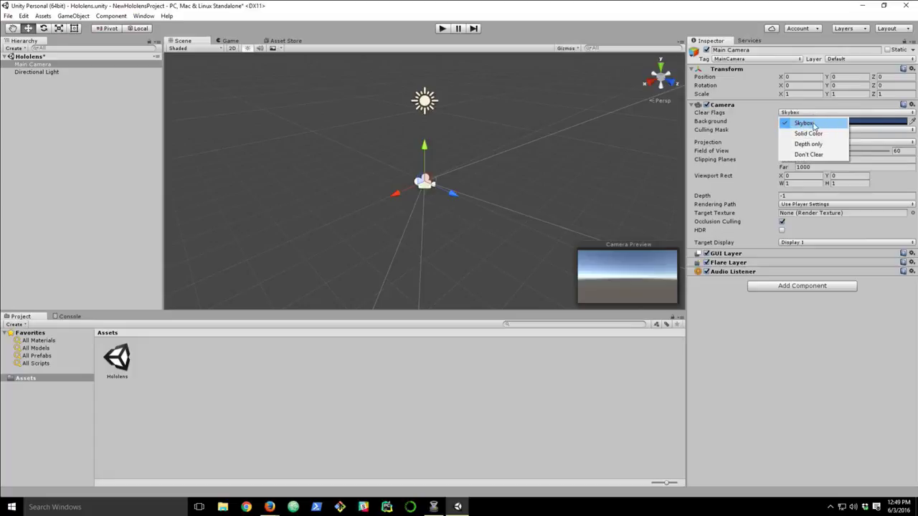
Set Clear Flags to Solid Color with a black background (R, G, B all 0)
left_click(809, 133)
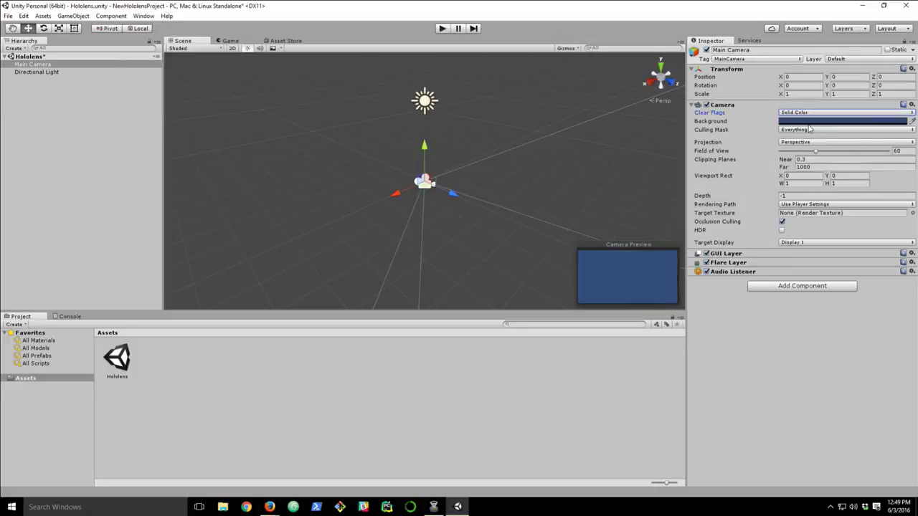
left_click(809, 121)
left_click(104, 138)
type("0")
key("Tab")
type("0")
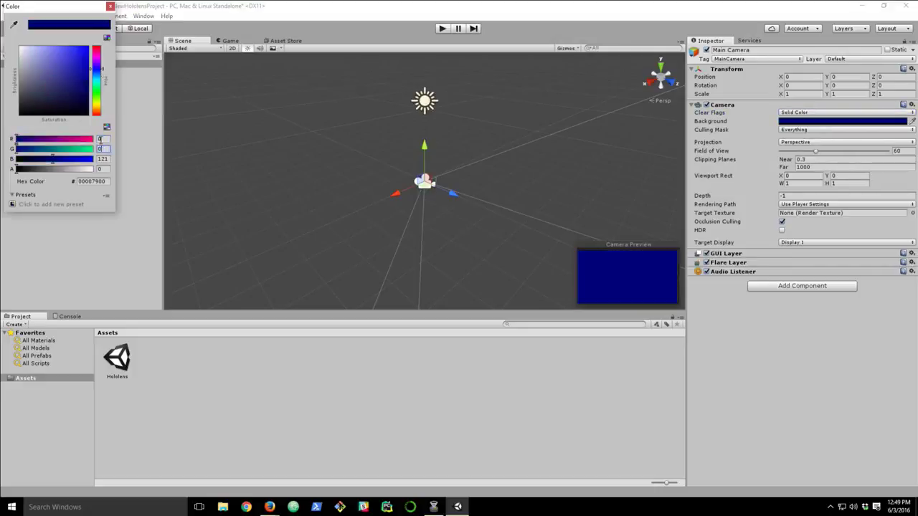
key("Tab")
type("0")
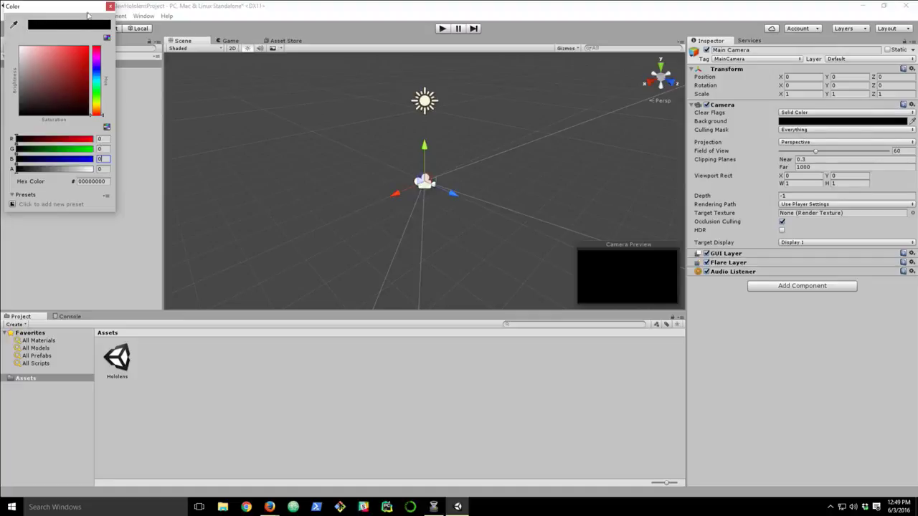
Set the camera's near clipping plane to 0.85
left_click(110, 6)
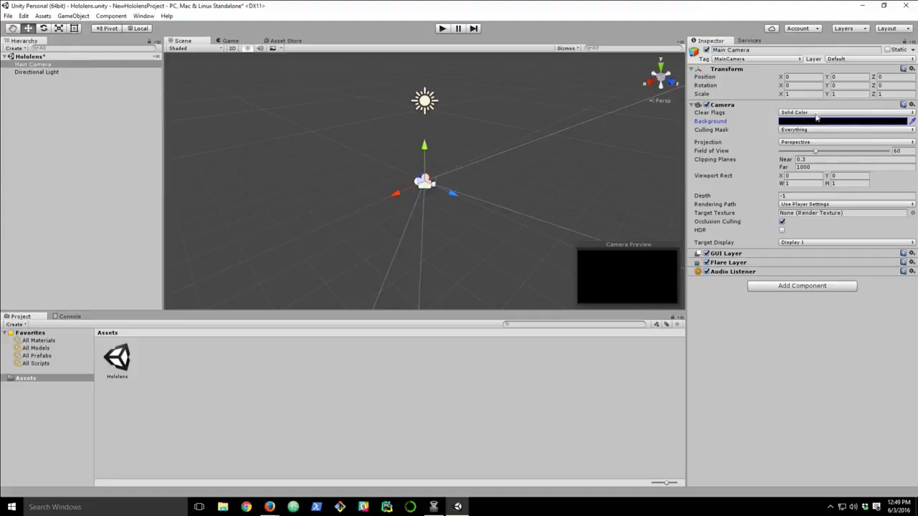
left_click(813, 160)
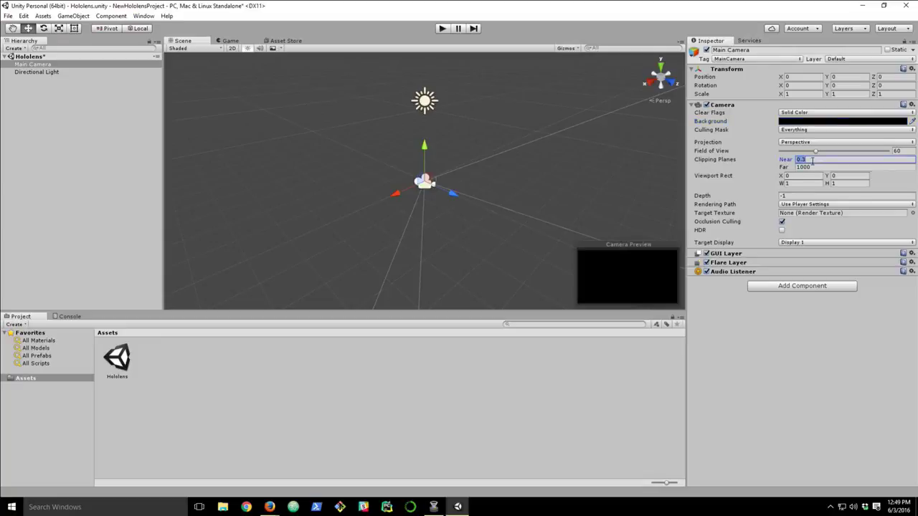
type("0.85")
Save the Hololens scene with File > Save Scene and reselect Main Camera
left_click(86, 57)
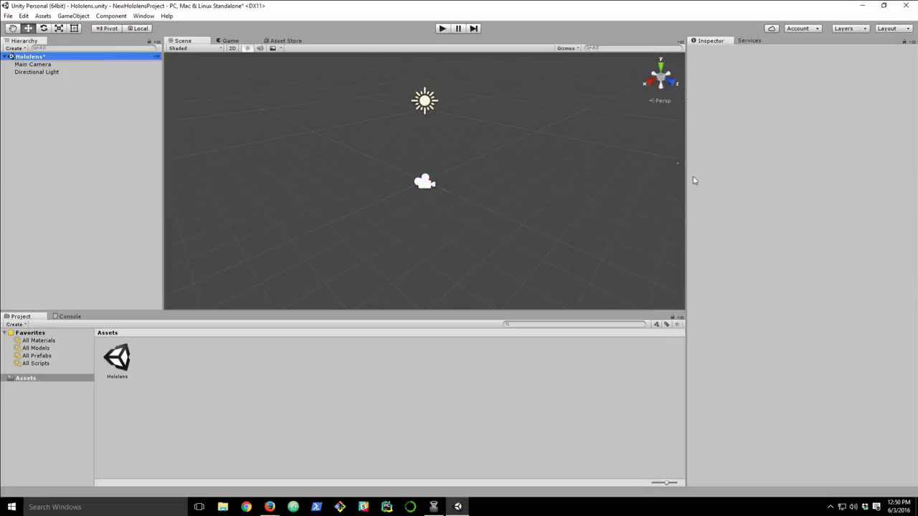
left_click(7, 15)
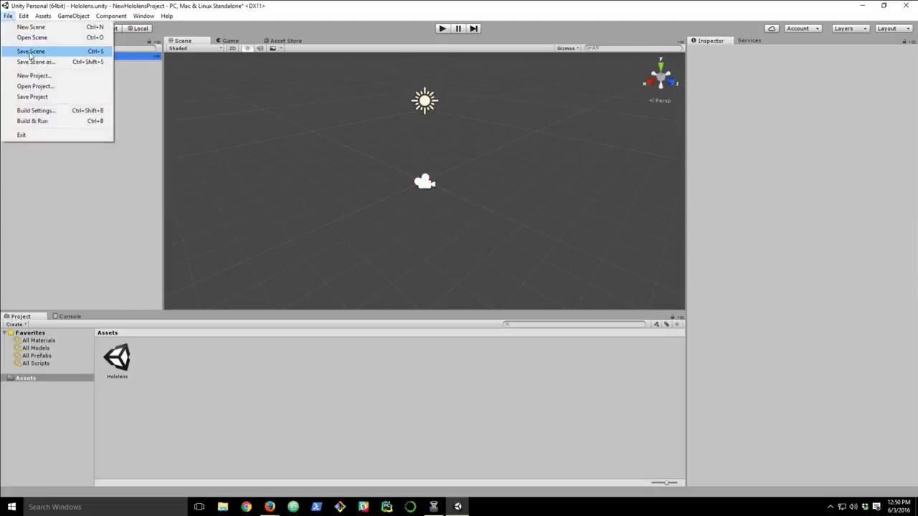
left_click(43, 61)
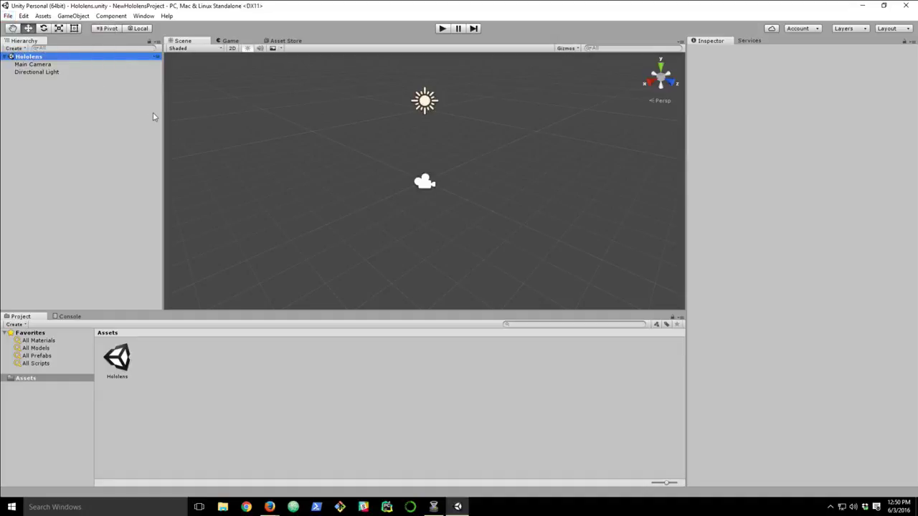
left_click(33, 65)
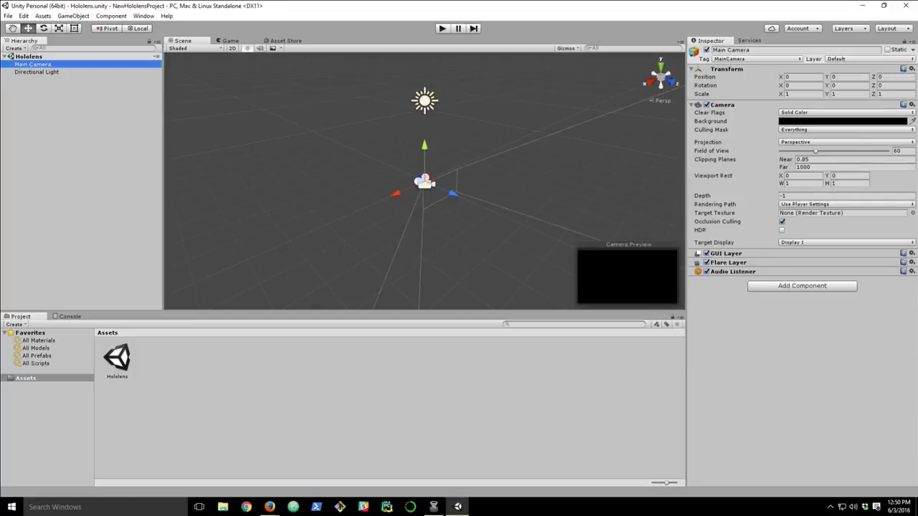
key("alt+Tab")
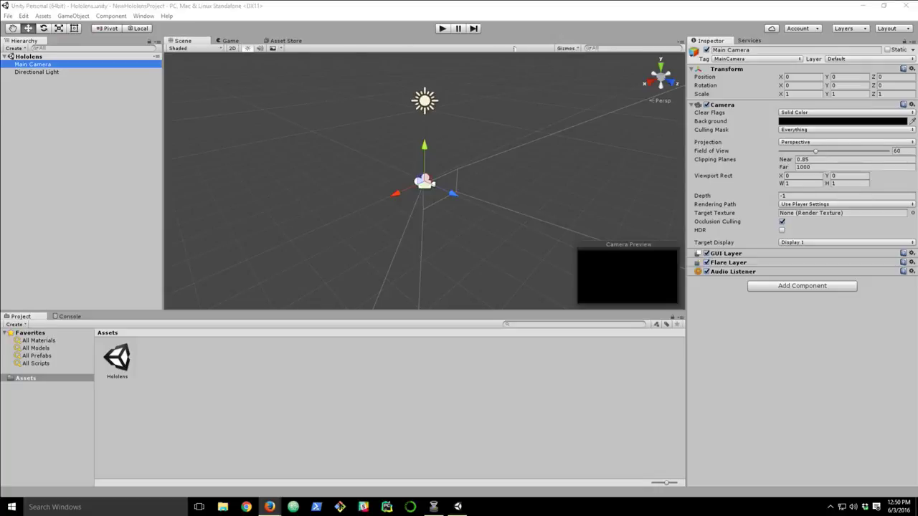
Search the Asset Store for 'planet earth' and open the Planet Earth Free product page
left_click(287, 41)
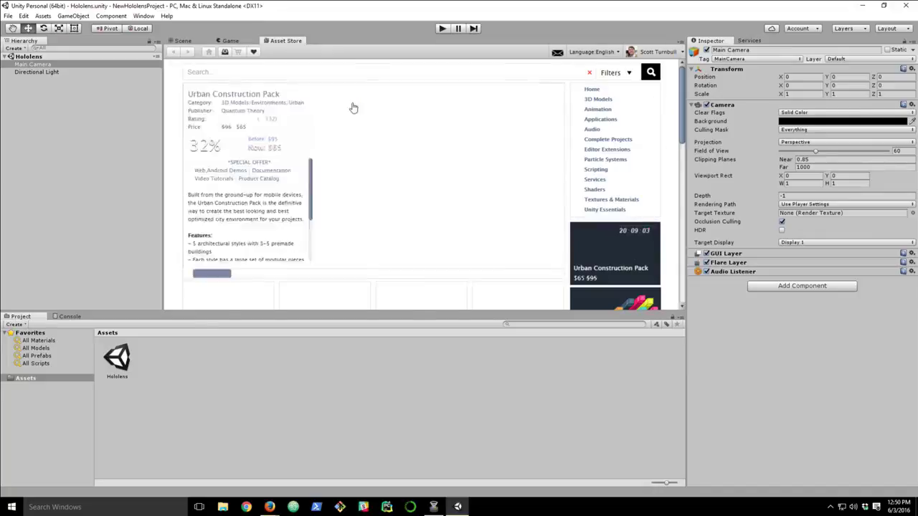
left_click(373, 73)
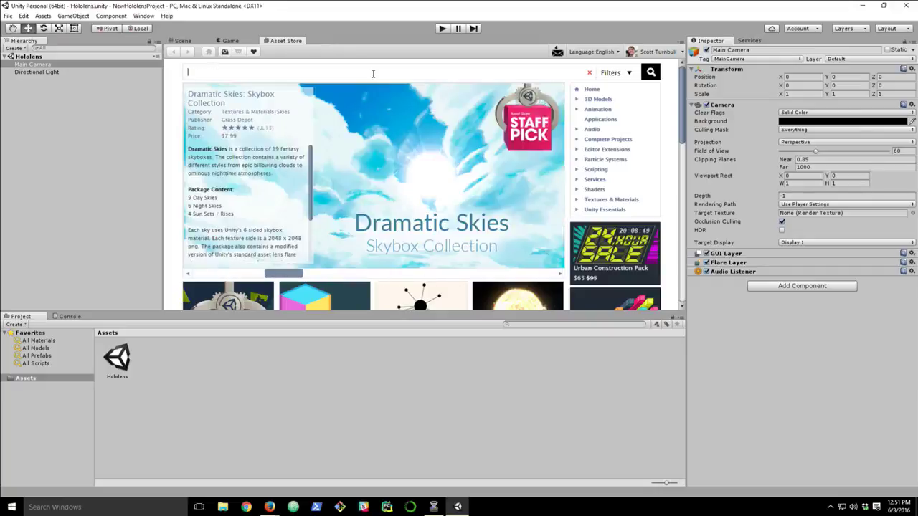
type("planet earth")
key("Return")
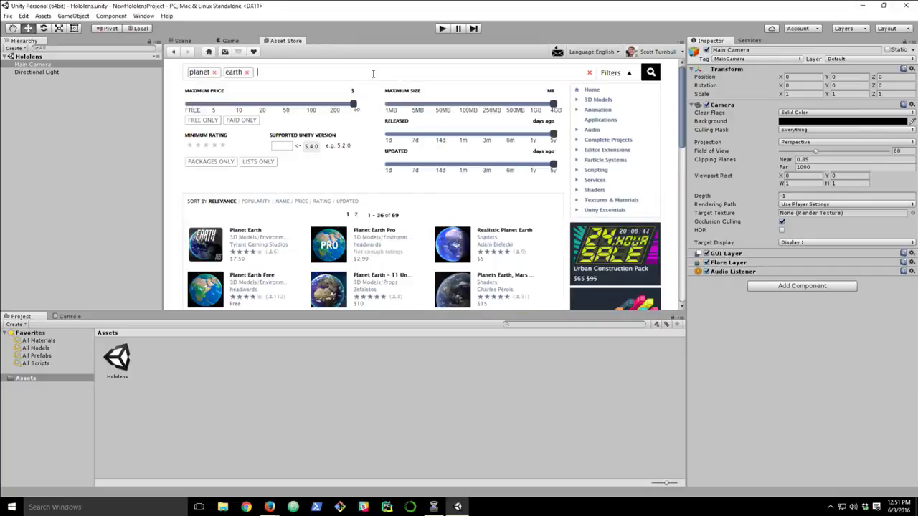
scroll(282, 188, "down", 1)
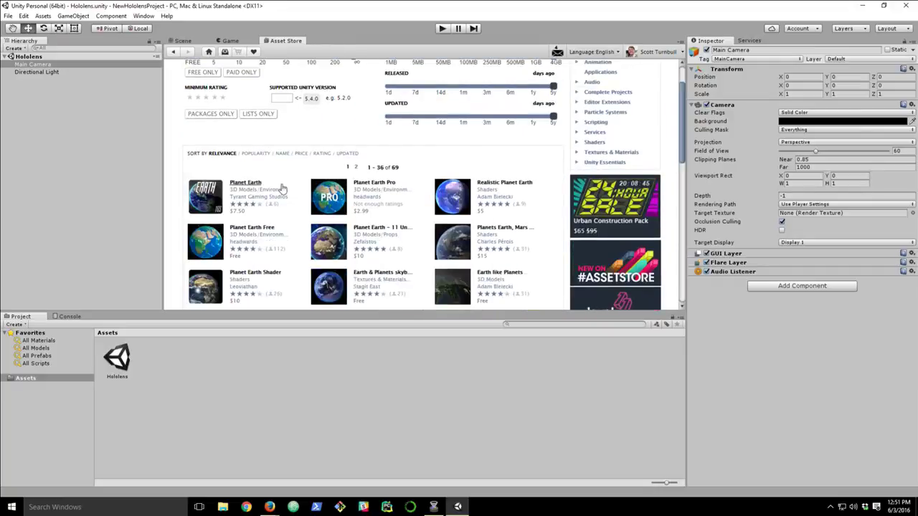
left_click(264, 228)
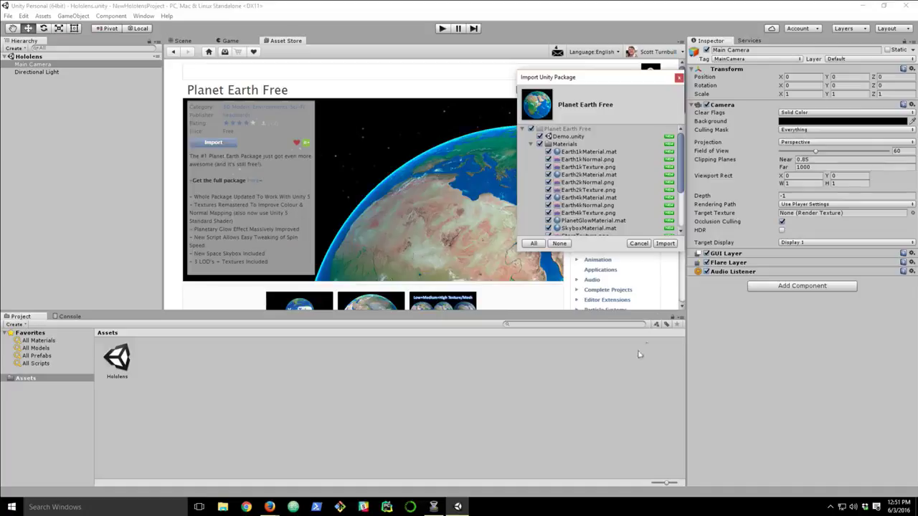
Import all Planet Earth Free assets and show its Prefabs folder in the Project panel
left_click(666, 244)
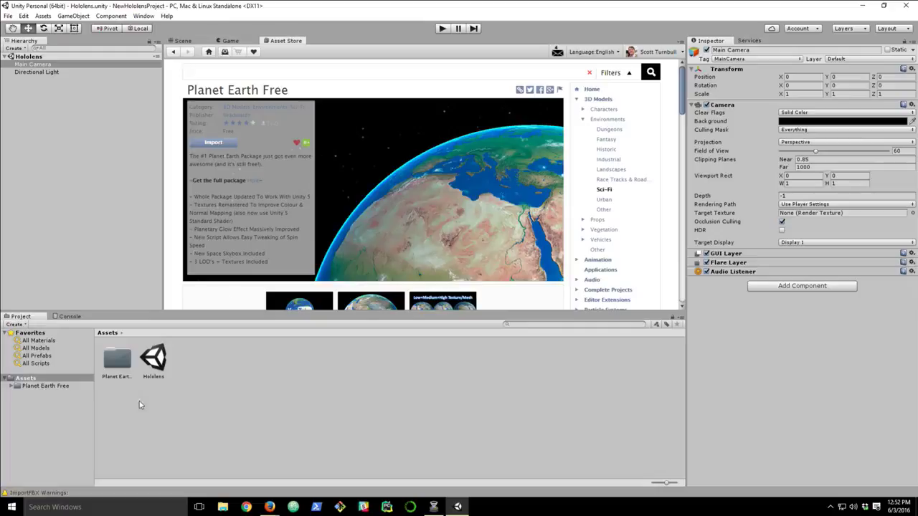
left_click(12, 388)
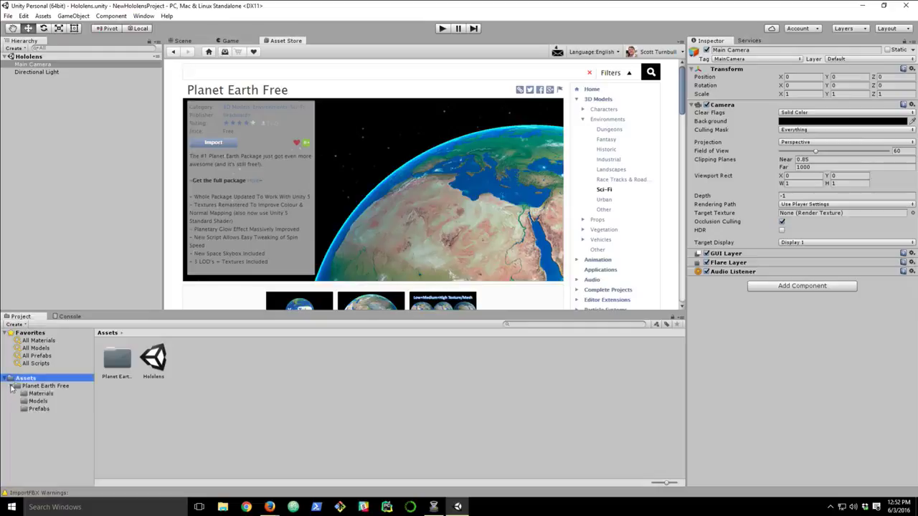
left_click(40, 408)
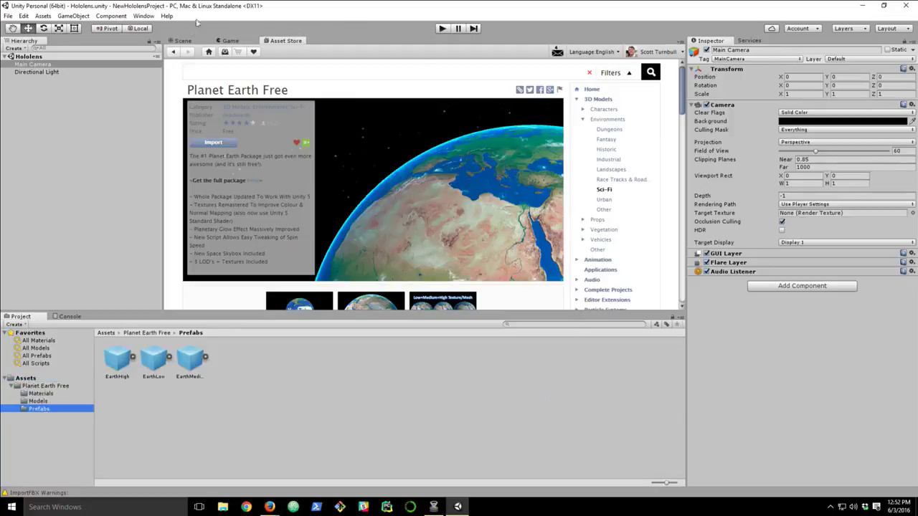
Drag the EarthMedium prefab from the Project panel into the Hololens scene hierarchy
left_click(185, 41)
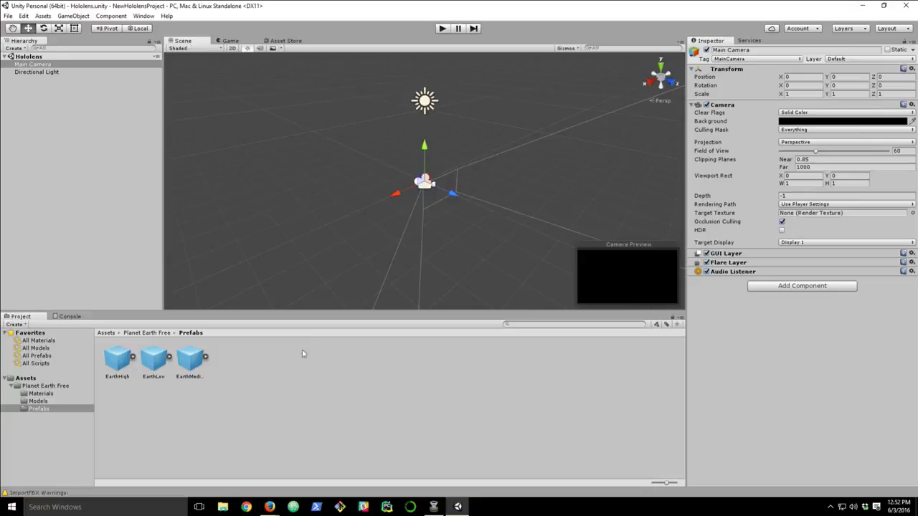
left_click(191, 363)
left_click(32, 64)
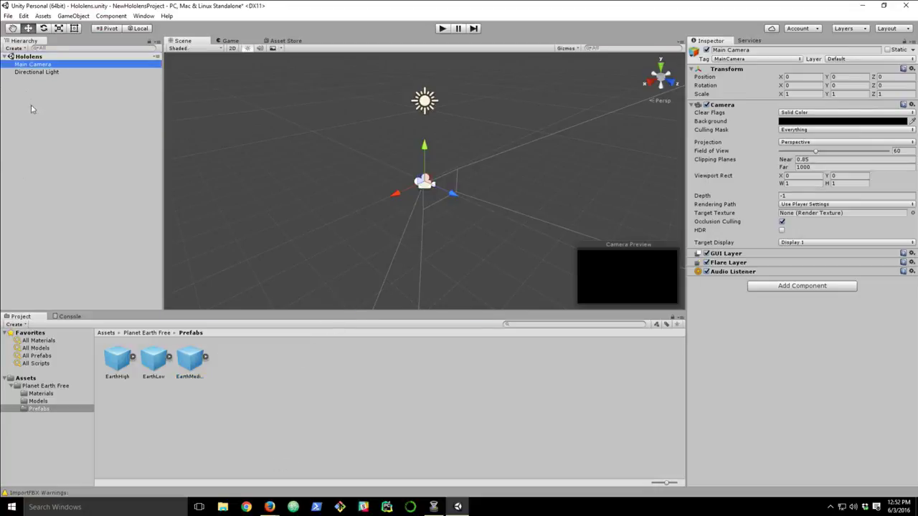
left_click_drag(32, 109, 99, 235)
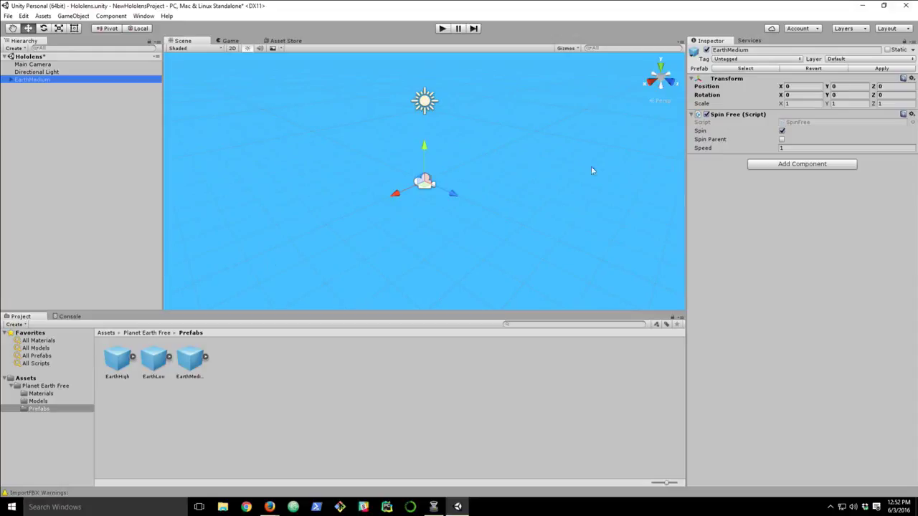
scroll(504, 173, "down", 5)
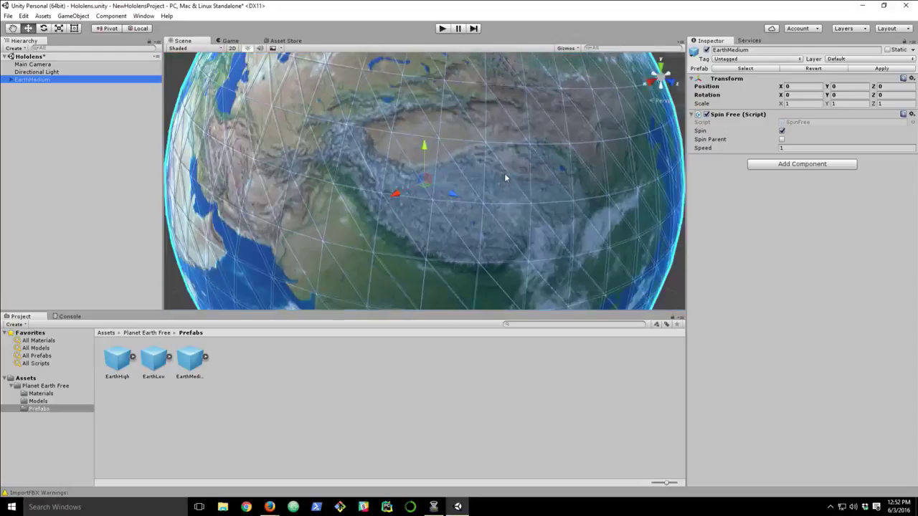
scroll(505, 180, "down", 5)
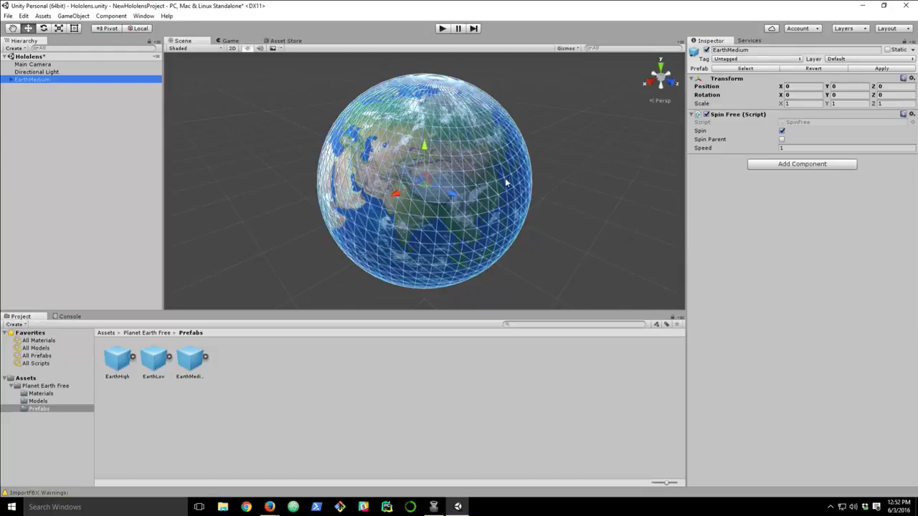
scroll(505, 178, "down", 1)
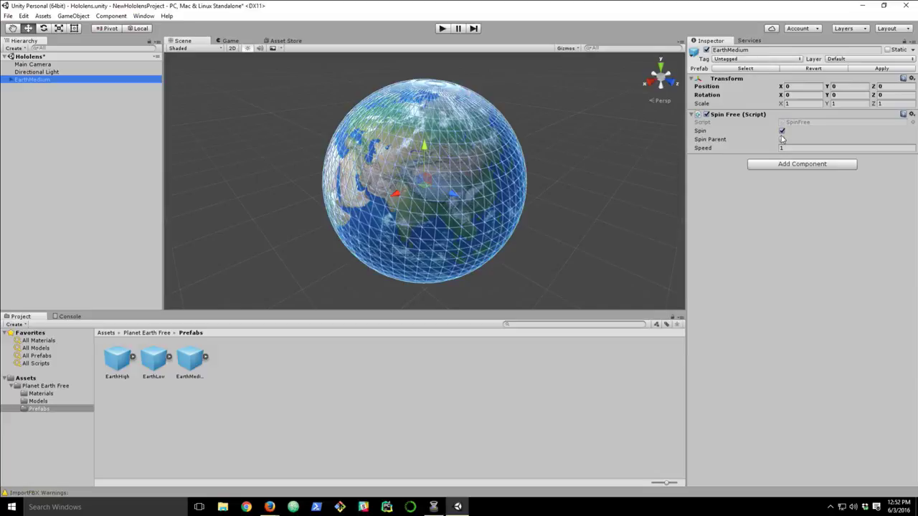
Scale the EarthMedium globe to 0.1 on X, Y and Z
left_click(794, 104)
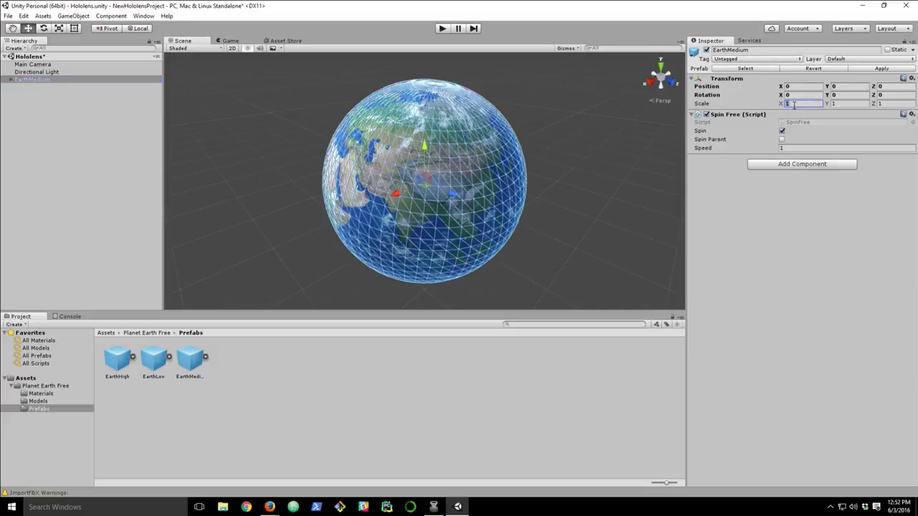
type("0.1")
key("Tab")
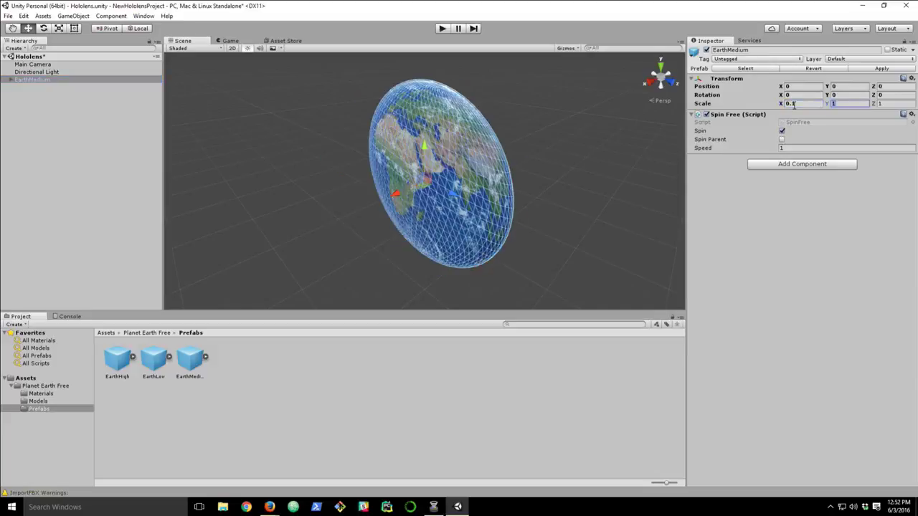
type("0.1")
key("Tab")
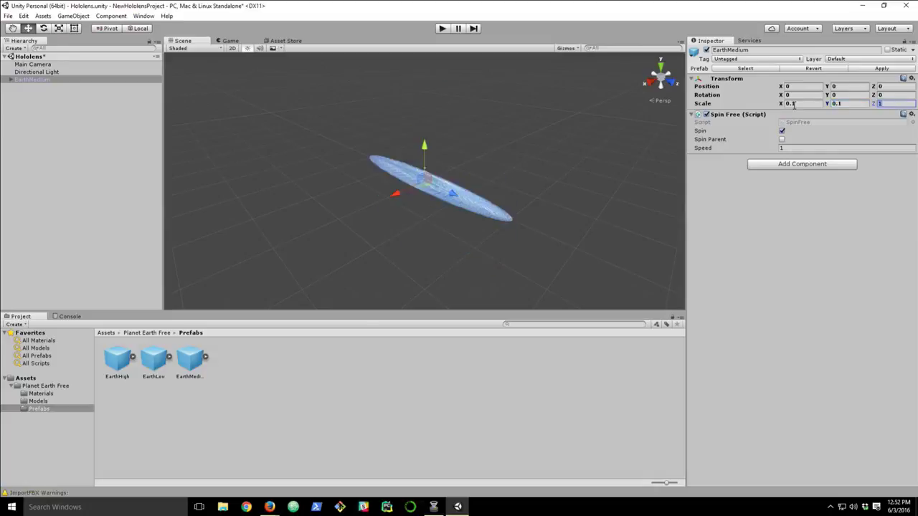
type("0.1")
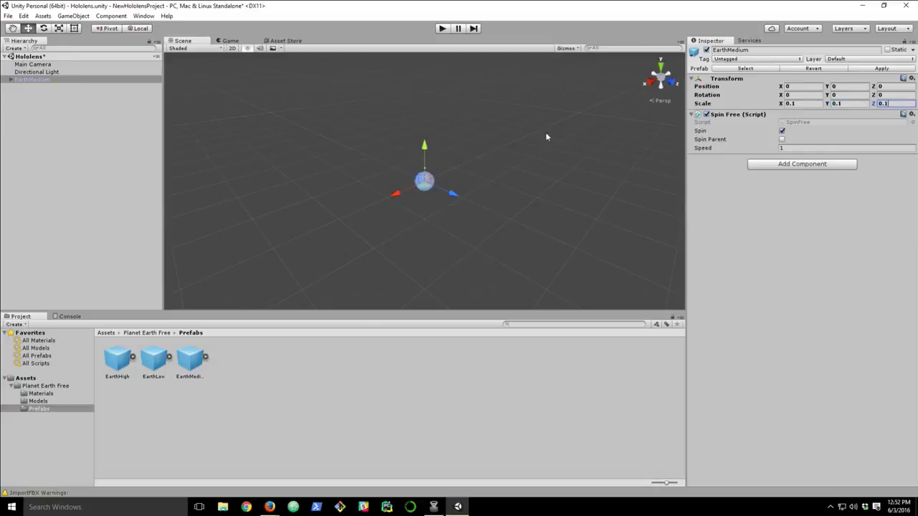
Set the globe's Position Z to 5, save the scene with Ctrl+S and start play mode
scroll(537, 147, "up", 5)
scroll(534, 148, "up", 5)
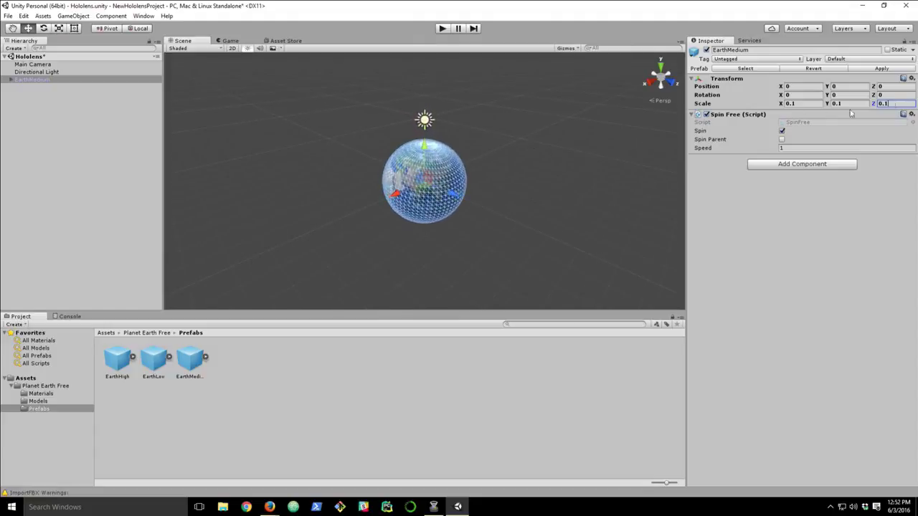
left_click(890, 86)
type("5")
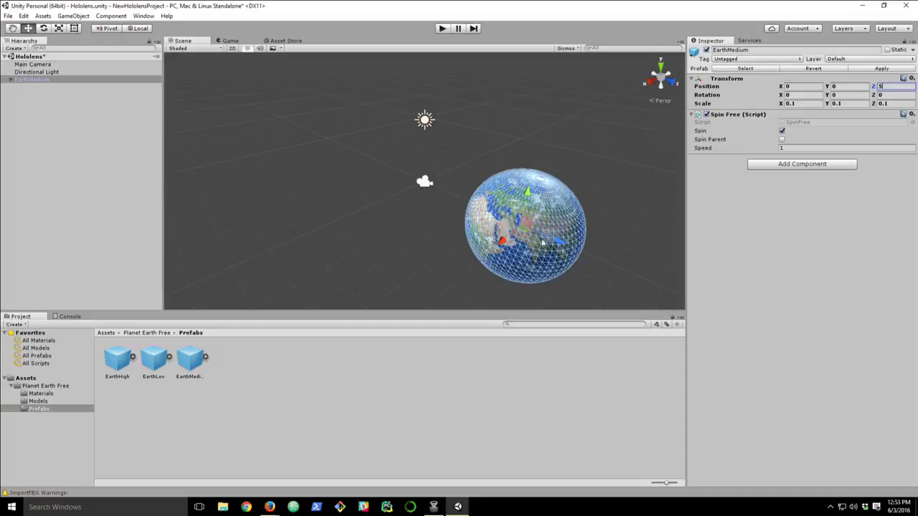
key("ctrl+s")
left_click(442, 29)
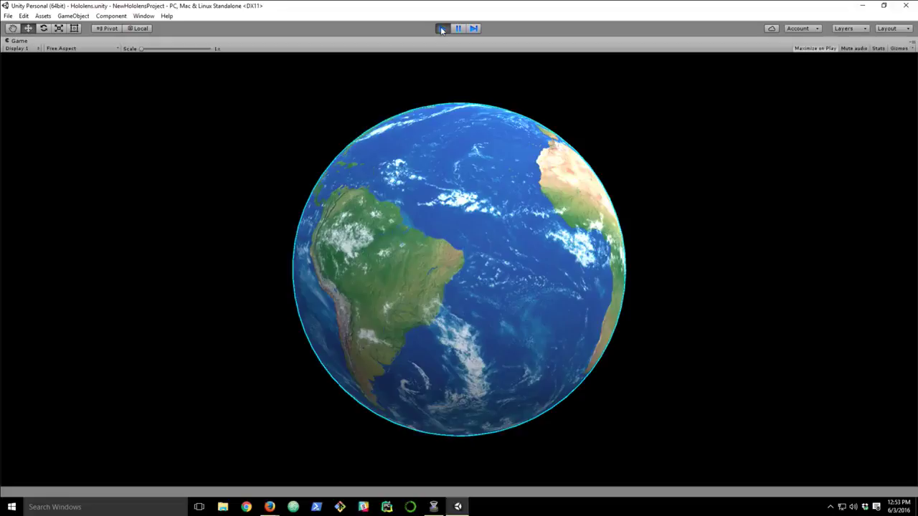
Stop play mode after previewing the spinning Earth and bring up the File menu
left_click(441, 26)
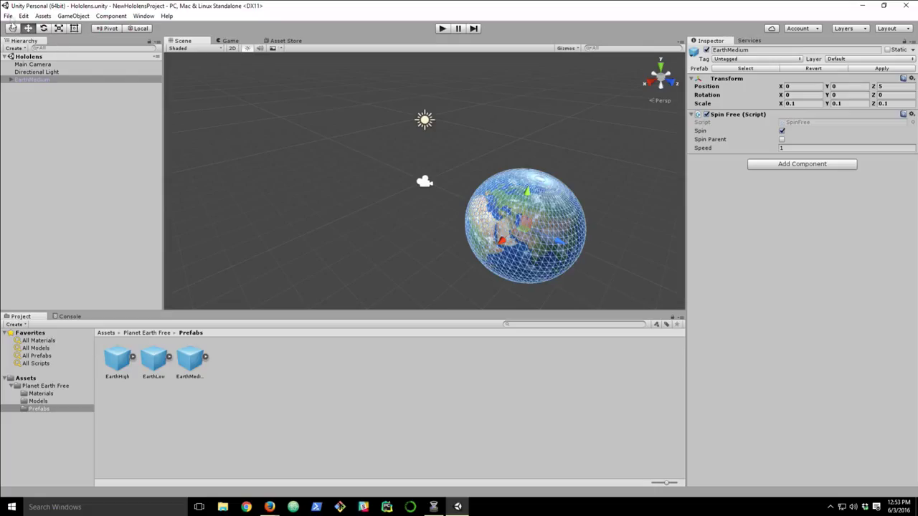
left_click(8, 16)
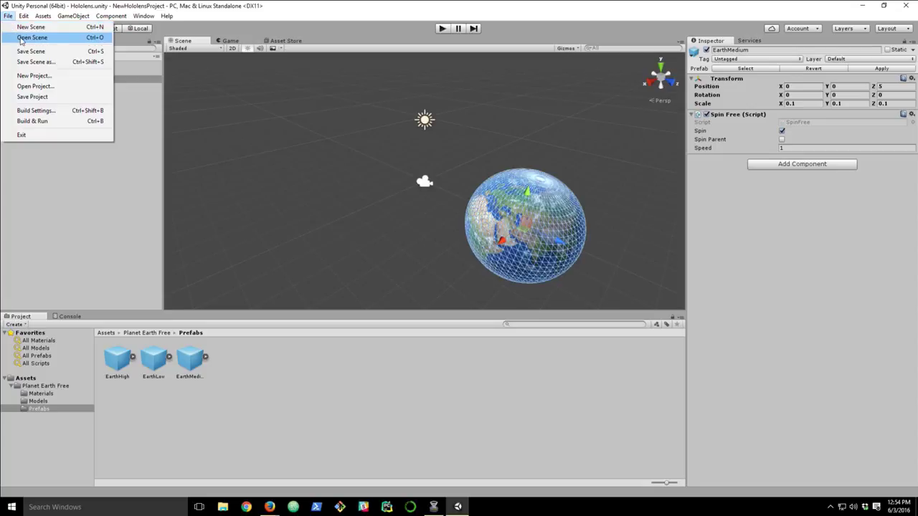
Add the open Hololens scene to Build Settings and switch the platform to Windows Store
left_click(33, 110)
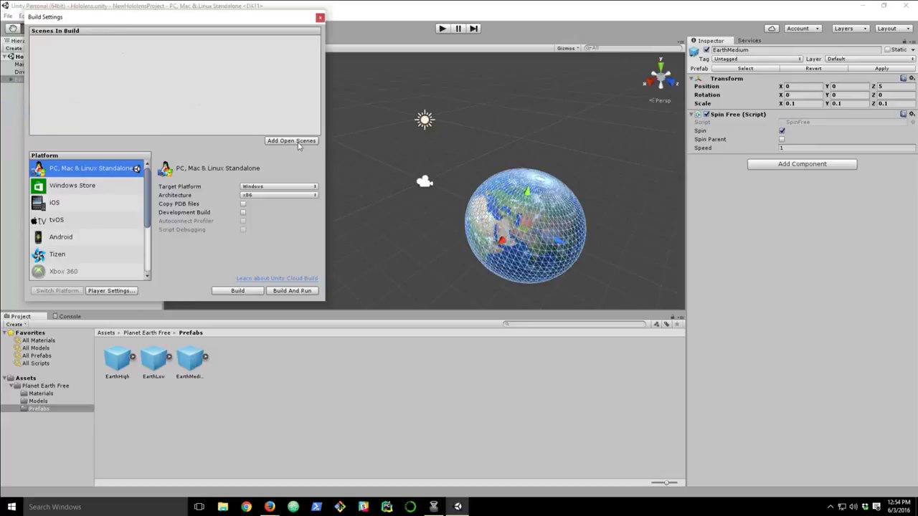
left_click(299, 143)
left_click(113, 187)
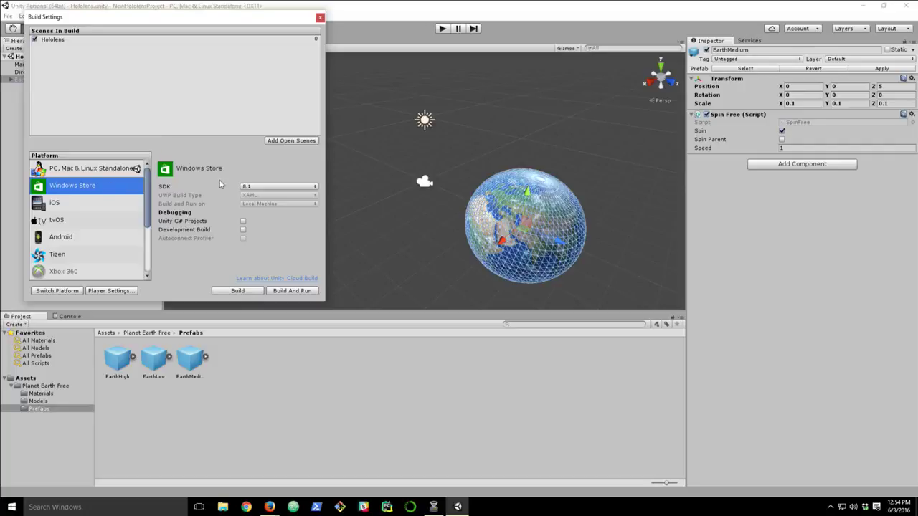
Choose the Universal 10 SDK, keep Local Machine as run target, and start the build
left_click(284, 186)
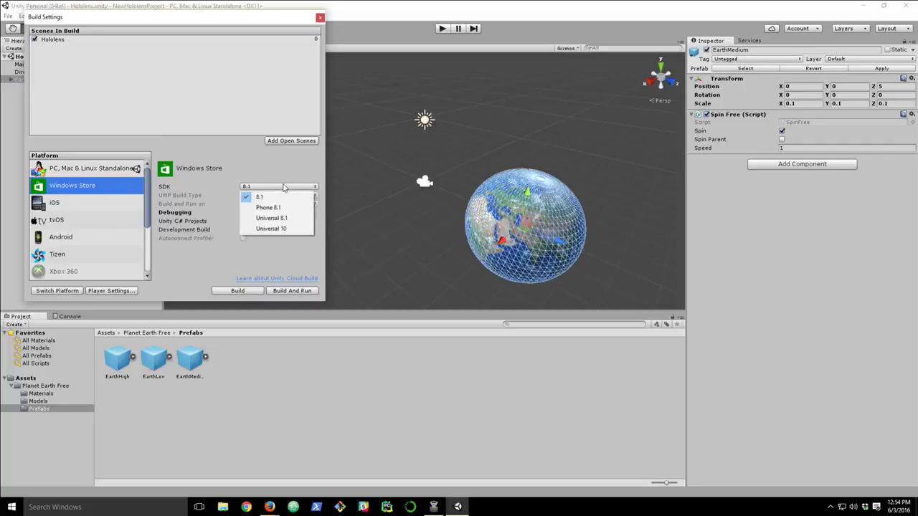
left_click(293, 229)
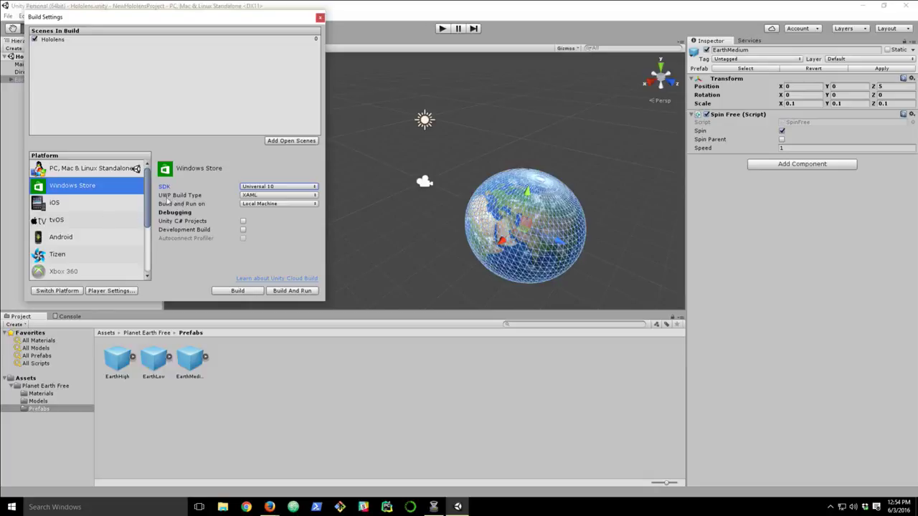
left_click(278, 205)
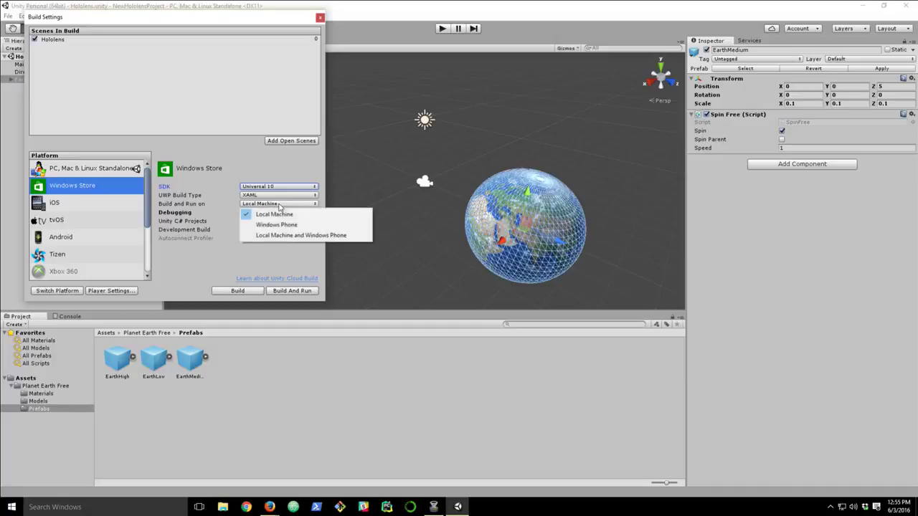
left_click(201, 182)
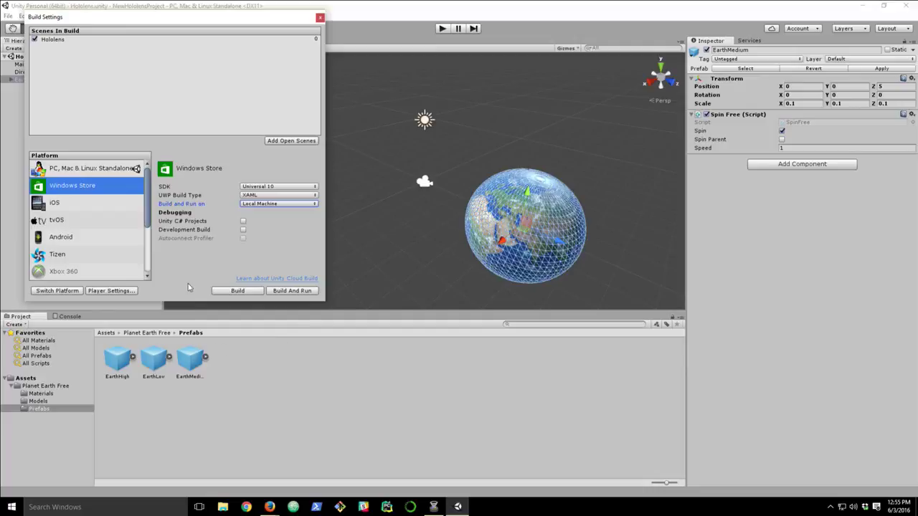
left_click(239, 291)
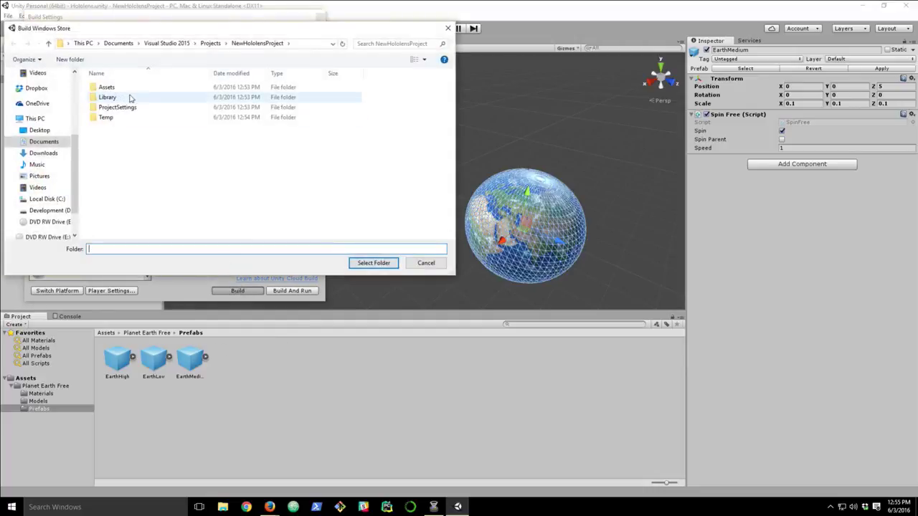
Create a Builds folder in NewHololensProject and open it
left_click(72, 59)
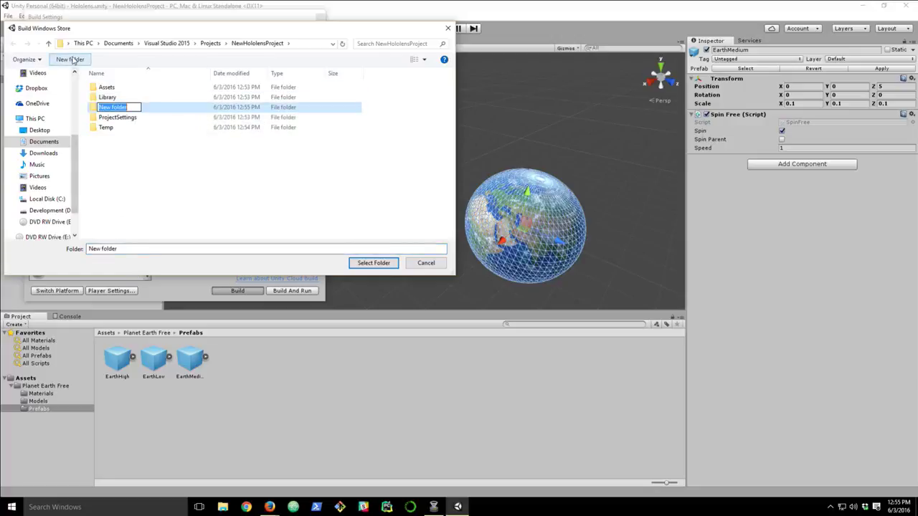
type("Builds")
key("Return")
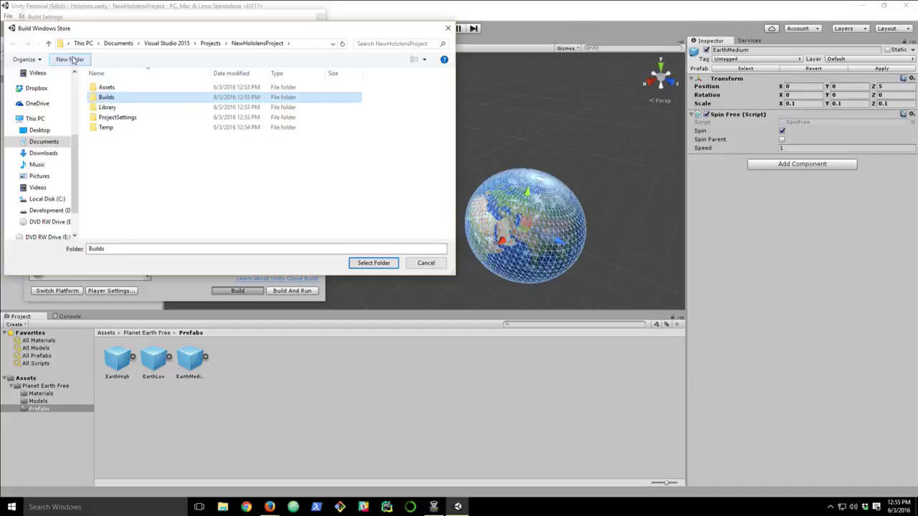
double_click(101, 110)
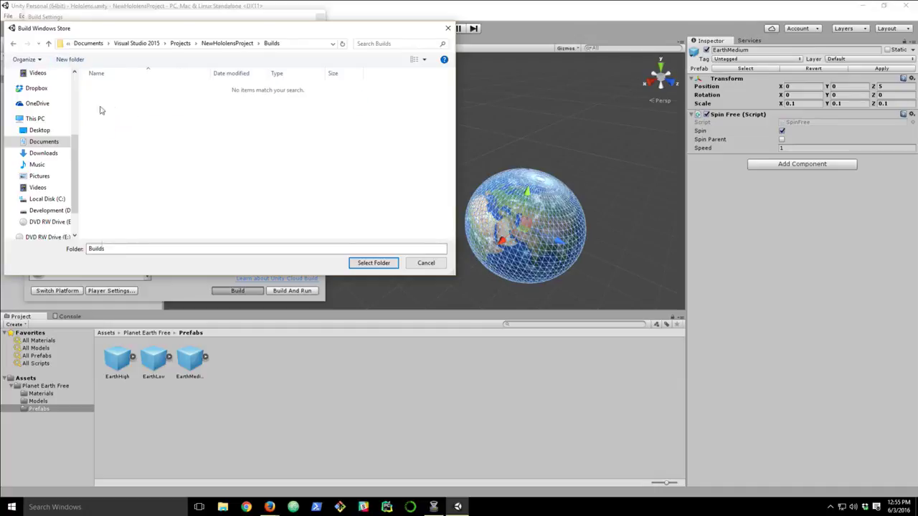
Create a UWP folder inside Builds and select it as the build output folder
left_click(70, 60)
type("UWP")
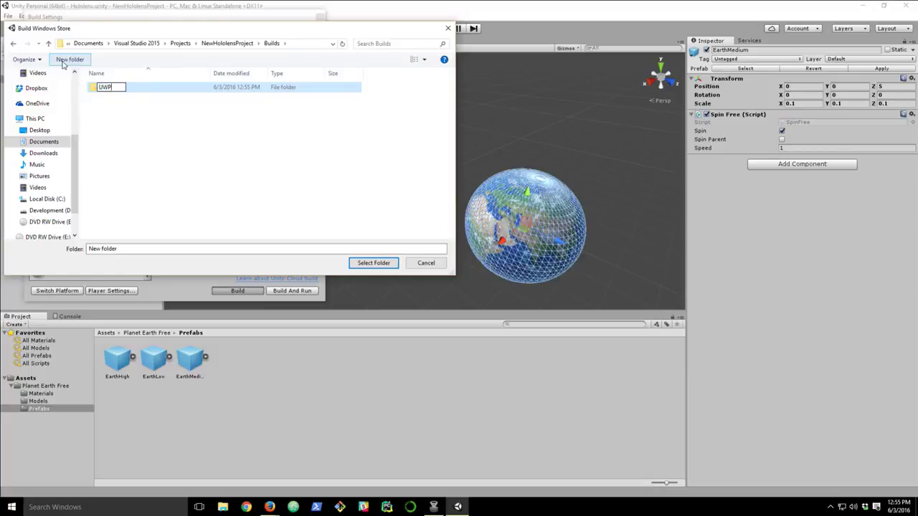
key("Return")
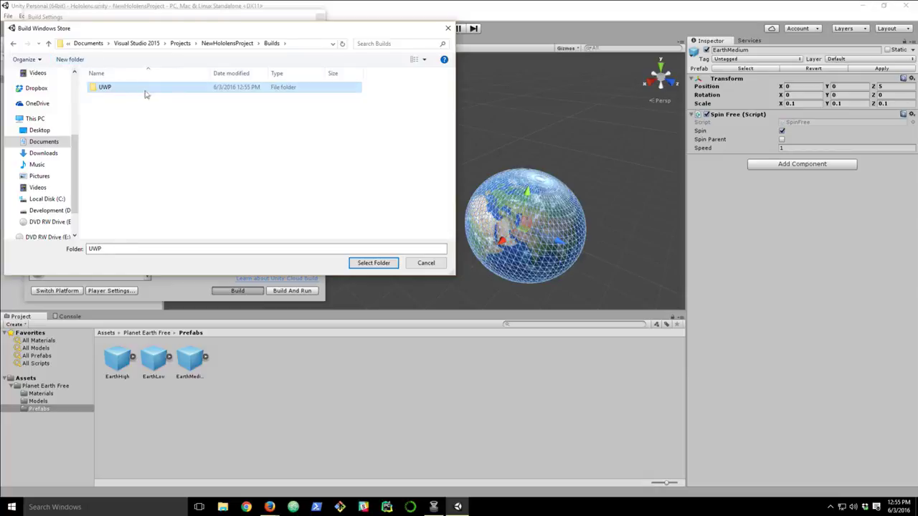
double_click(109, 89)
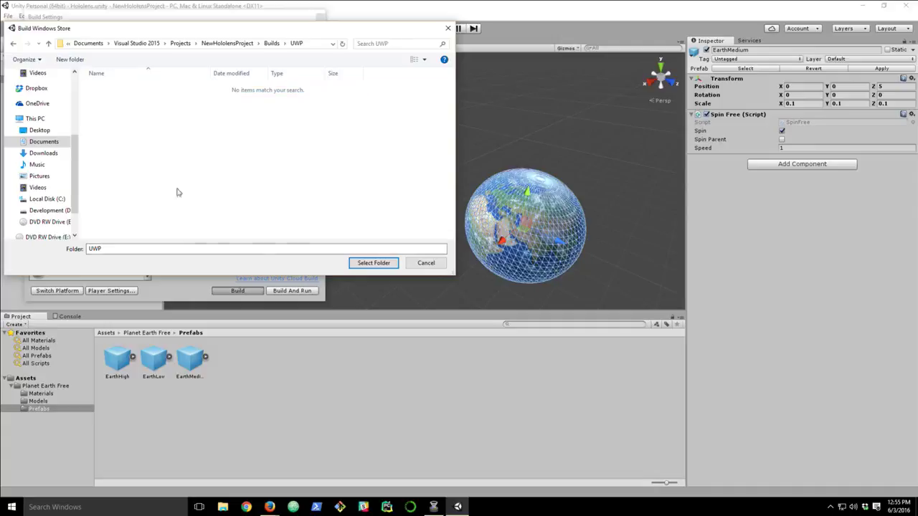
left_click(373, 263)
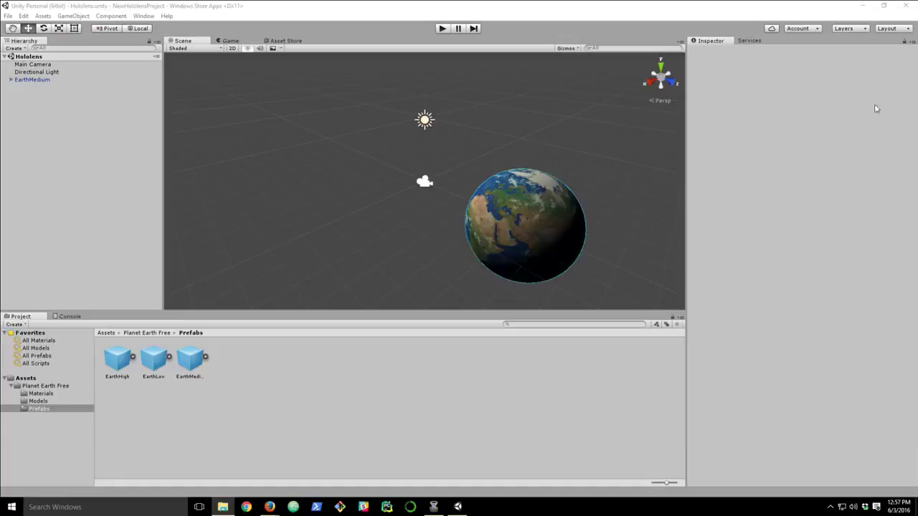
Once the Windows Store build finishes, close Build Settings and minimize the Unity editor
key("ctrl+shift+b")
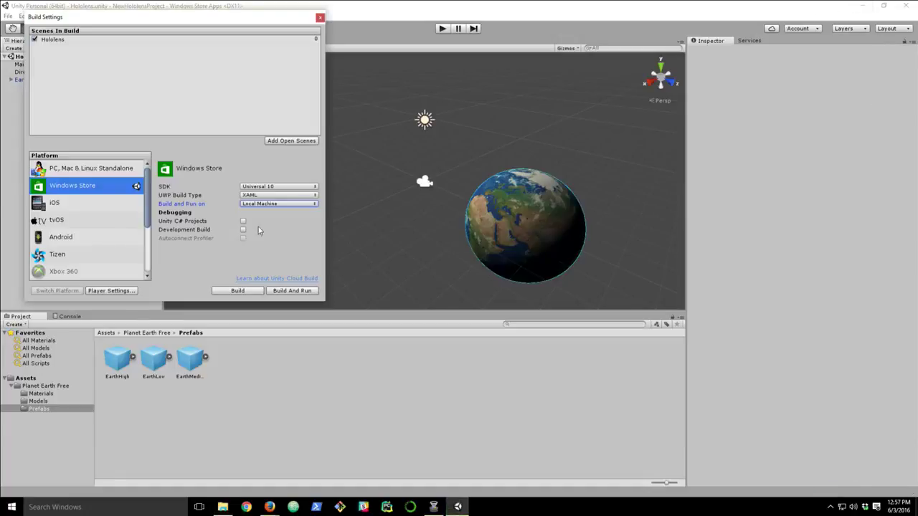
left_click(320, 17)
left_click(863, 9)
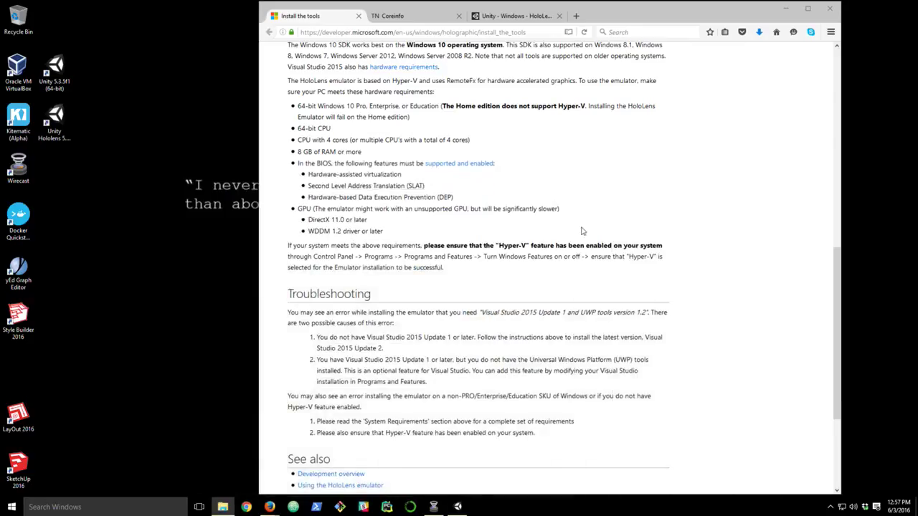
Search the Start menu for 'visual s' and launch Visual Studio 2015
left_click(79, 507)
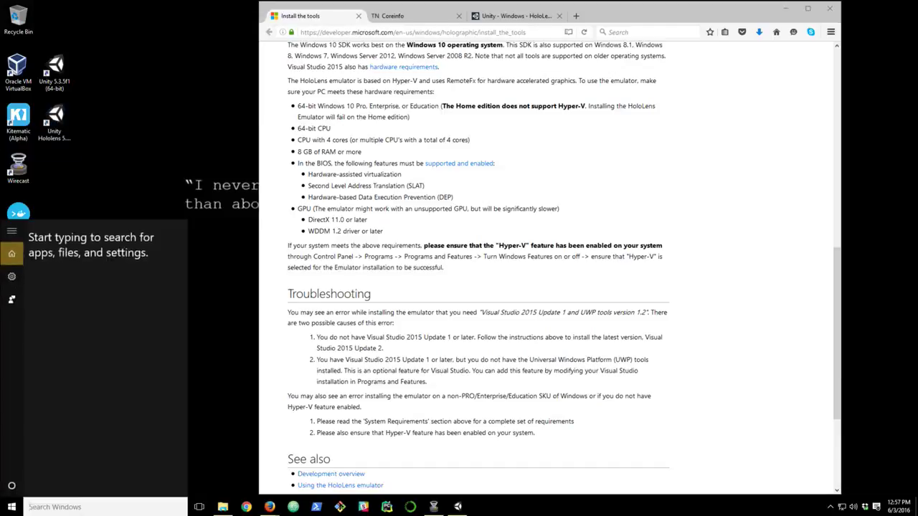
type("v")
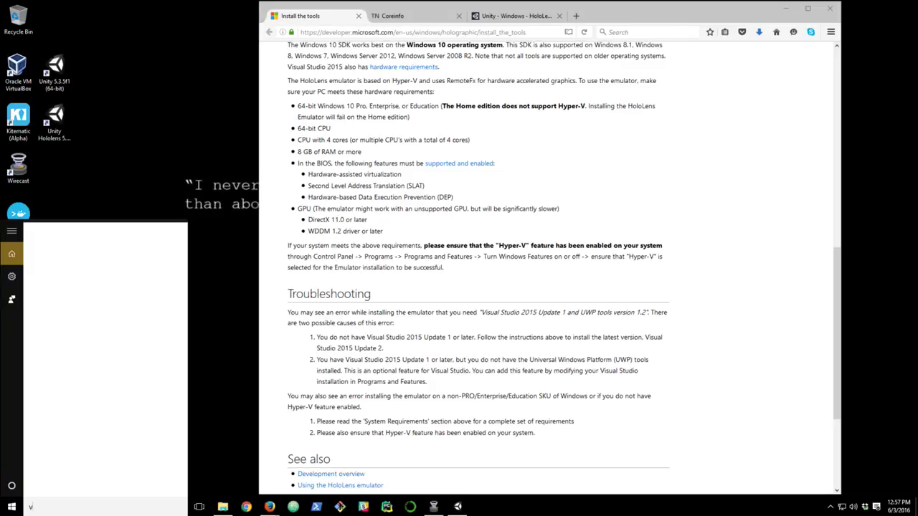
type("isual s")
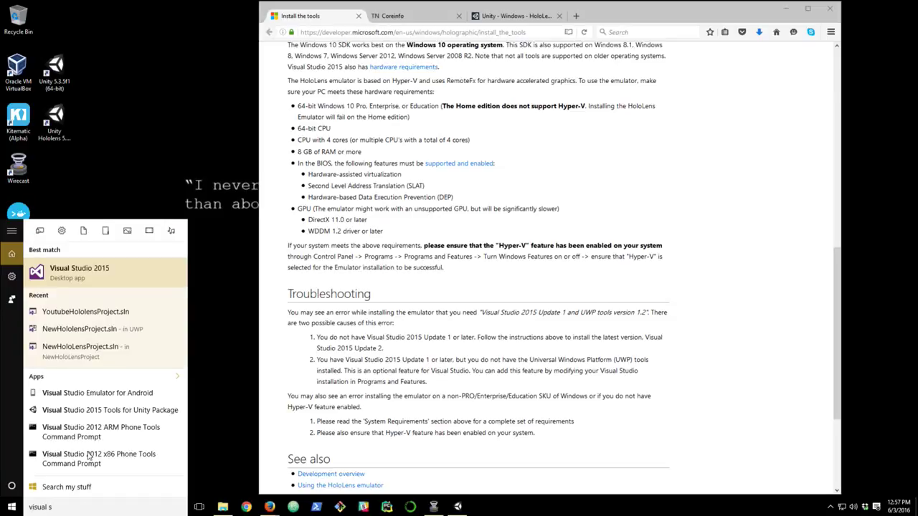
key("Return")
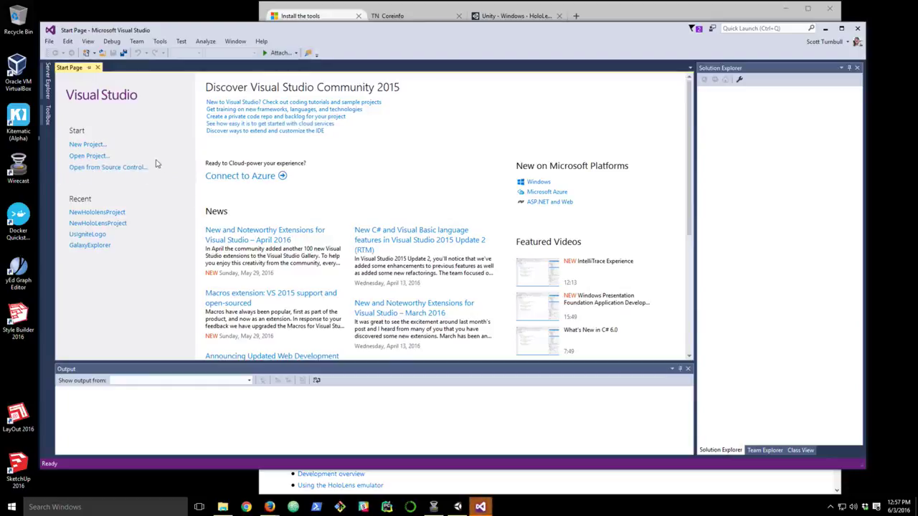
Open NewHololensProject.sln from Documents\Visual Studio 2015\Projects\NewHololensProject\Builds\UWP
left_click(90, 155)
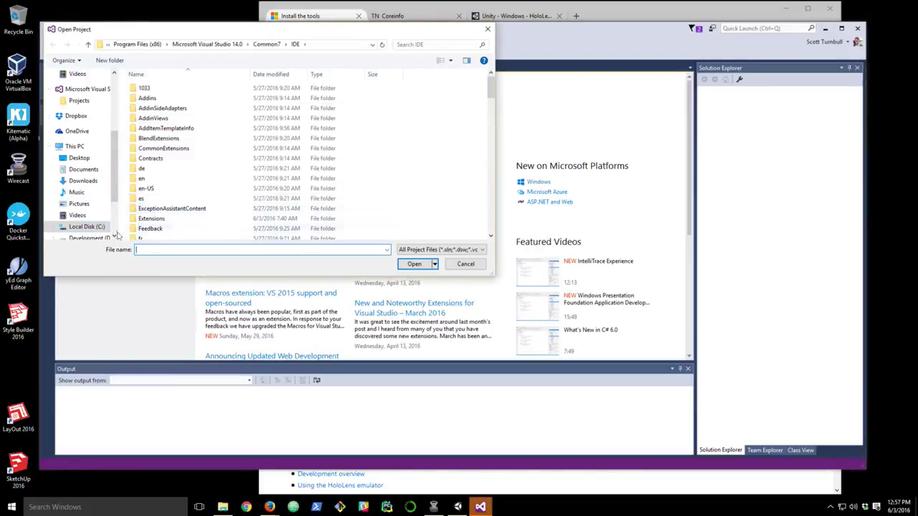
left_click(91, 170)
scroll(165, 173, "down", 5)
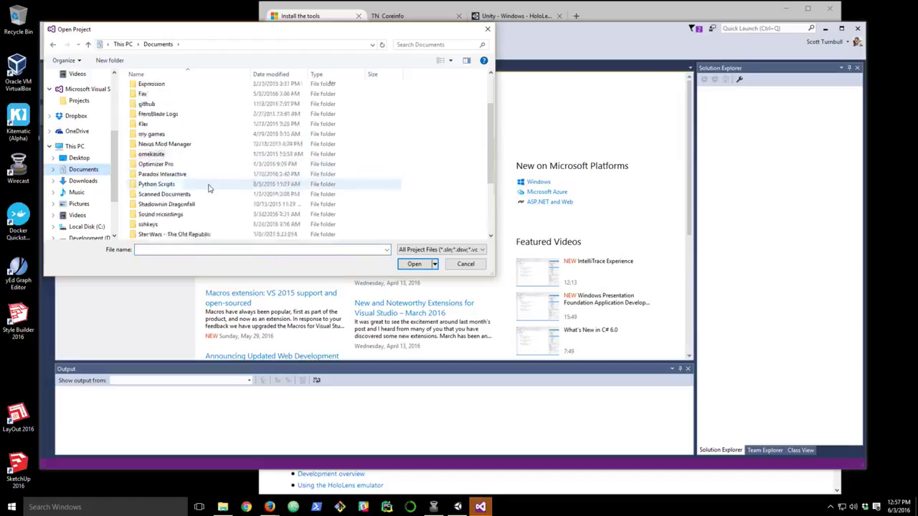
left_click(185, 196)
double_click(184, 196)
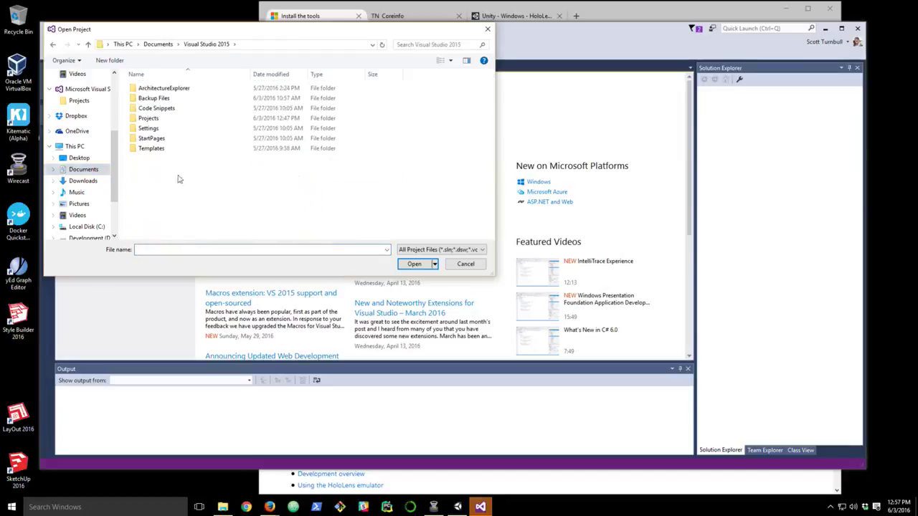
double_click(163, 118)
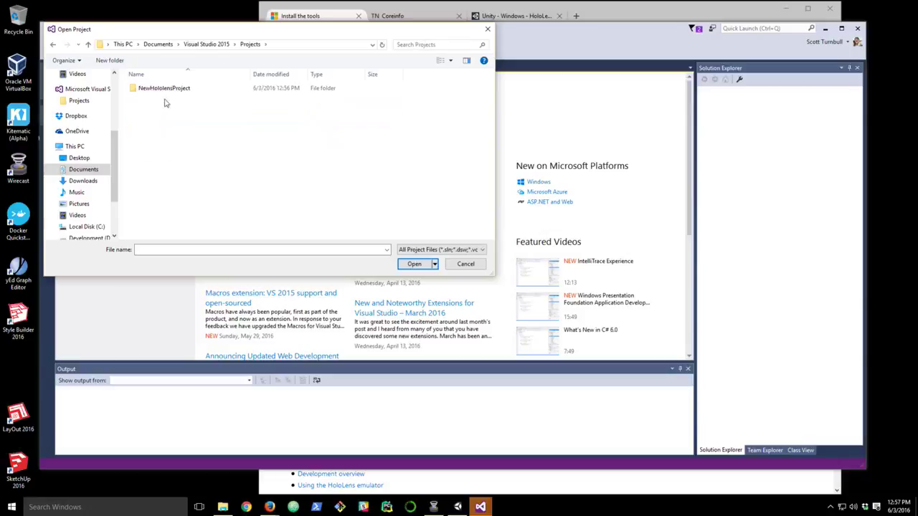
double_click(168, 90)
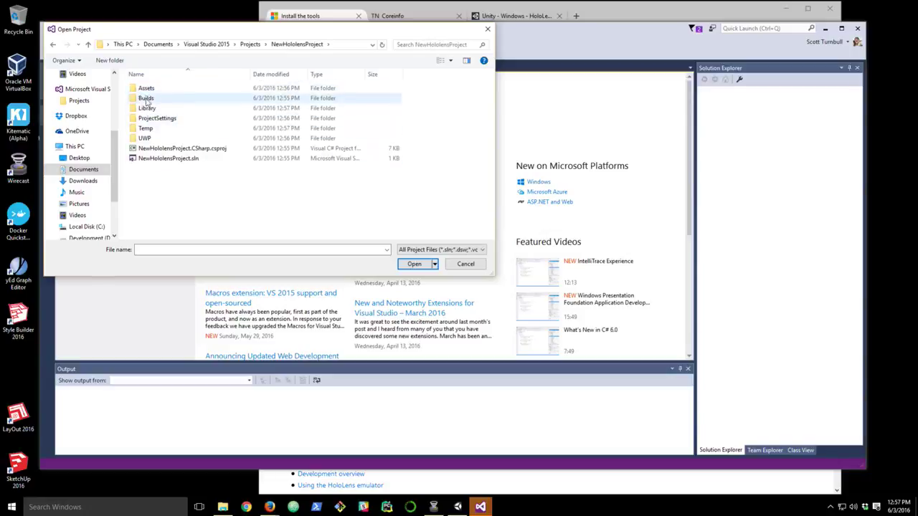
double_click(145, 100)
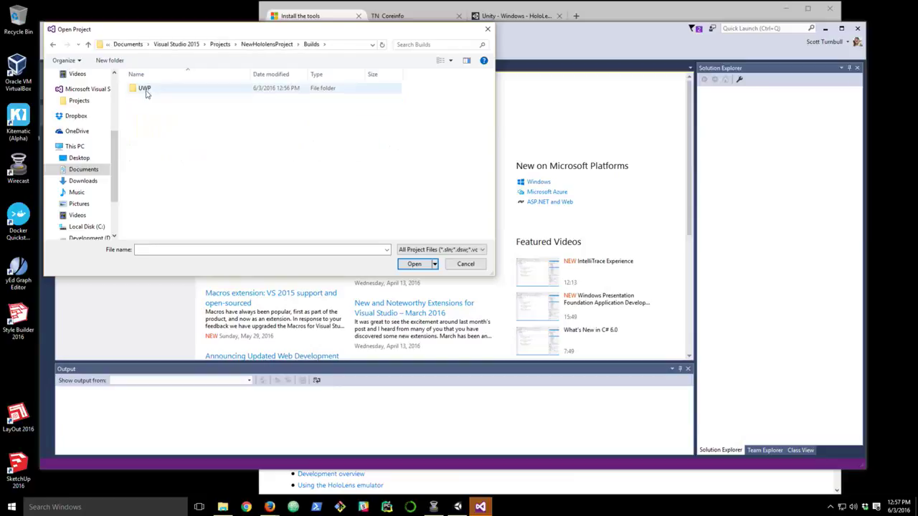
double_click(146, 91)
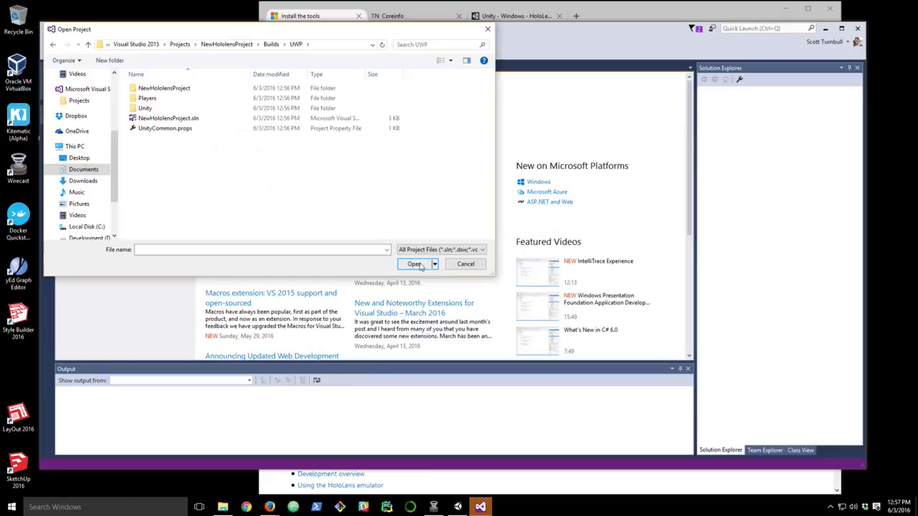
left_click(176, 118)
left_click(419, 265)
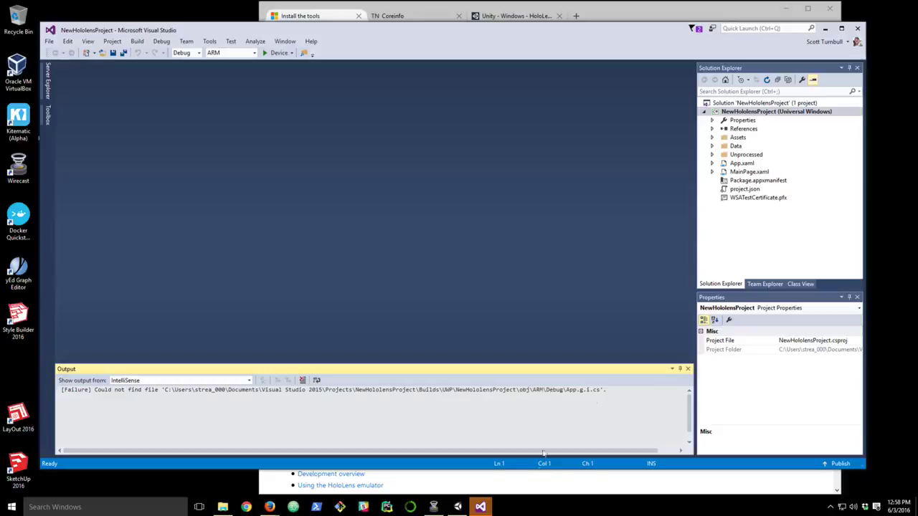
Close the extra Visual Studio Start Page window
mouse_move(480, 507)
left_click(541, 448)
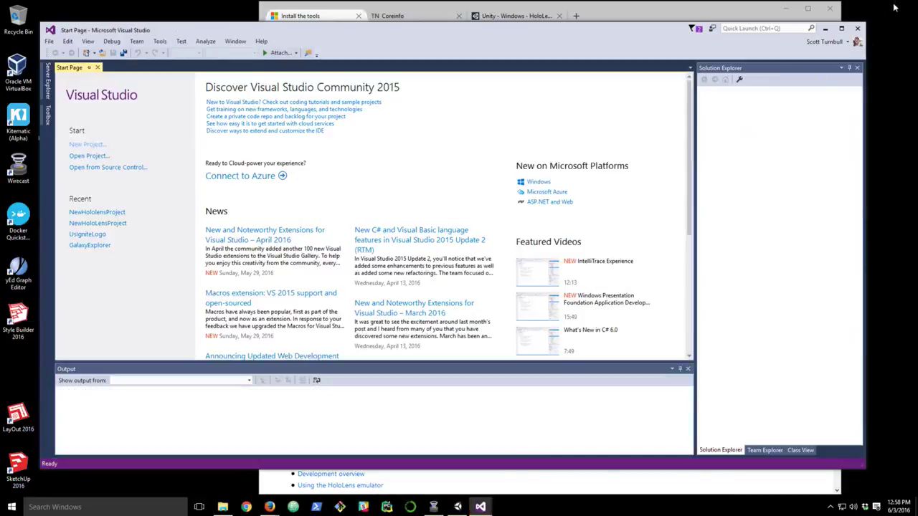
left_click(857, 28)
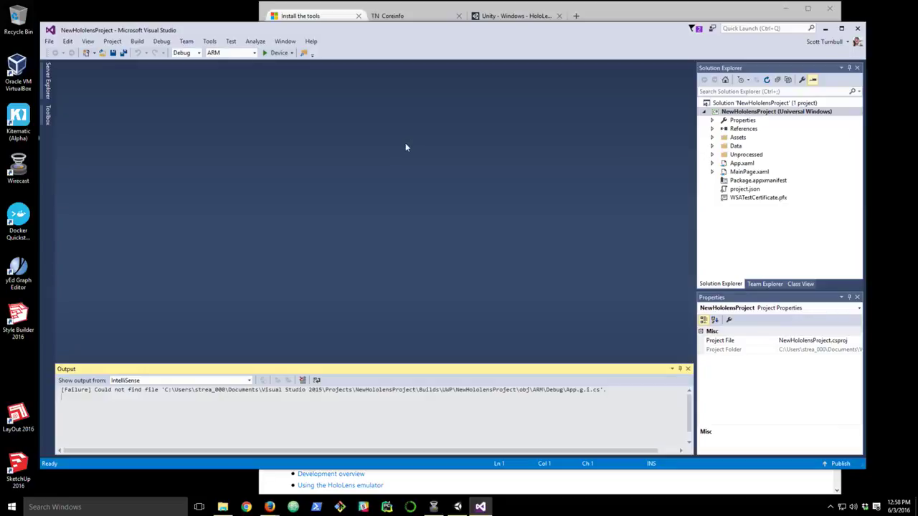
Target x86 and HoloLens Emulator 10.0.14342.1018, then build and run the app
left_click(254, 53)
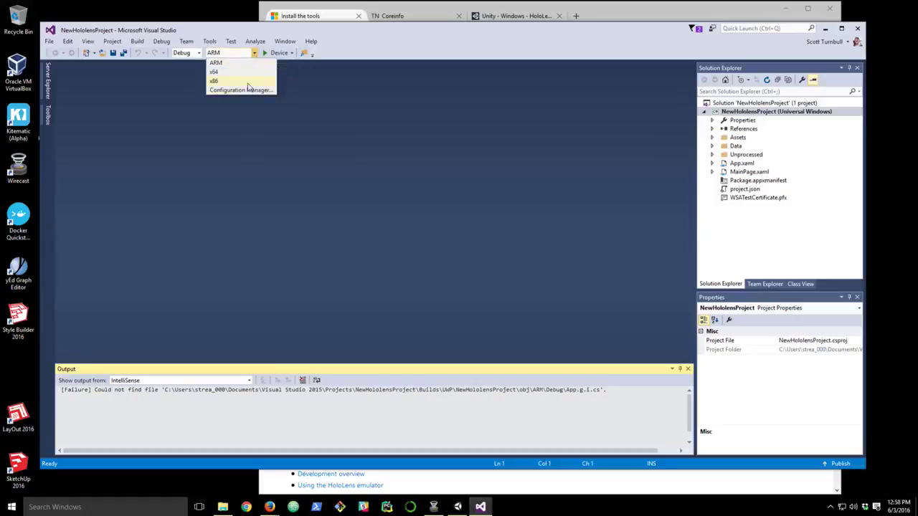
left_click(244, 83)
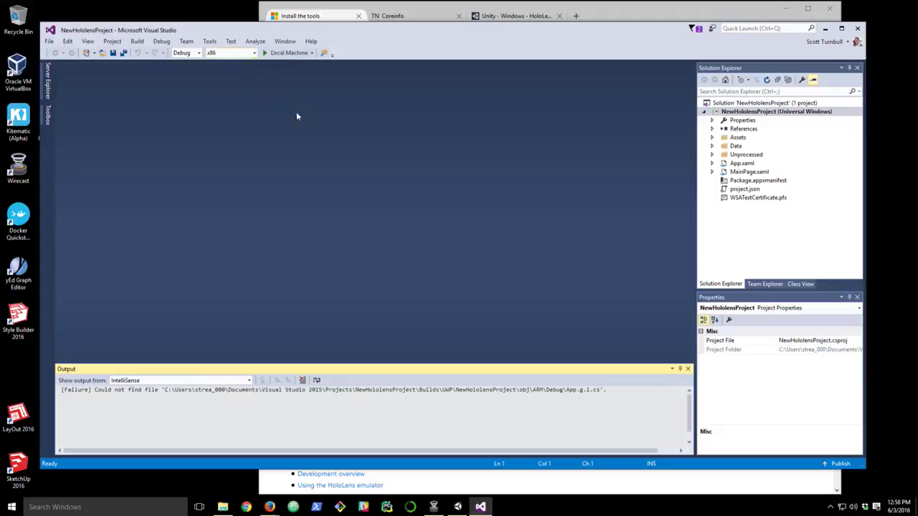
left_click(312, 53)
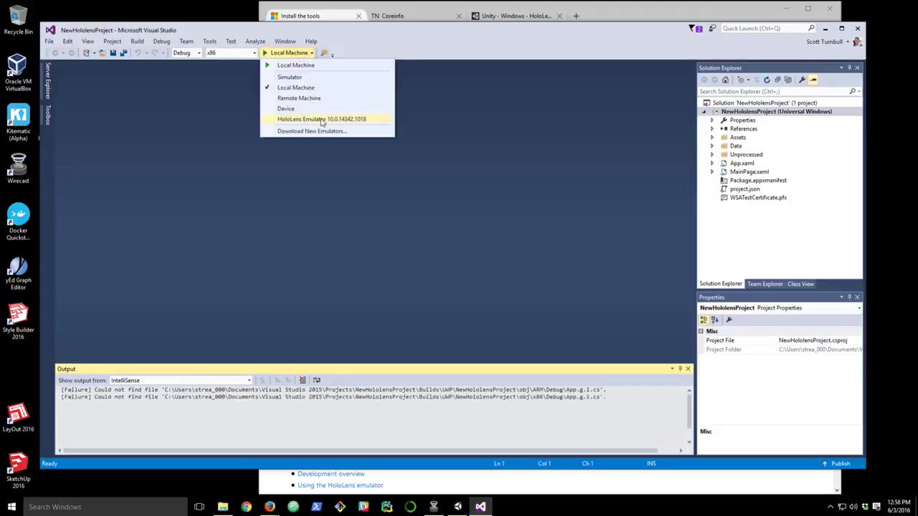
left_click(322, 119)
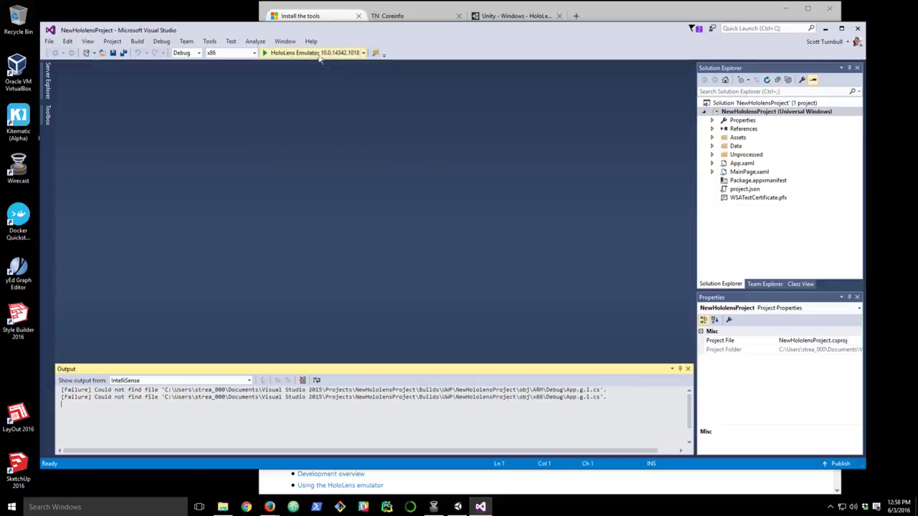
left_click(285, 53)
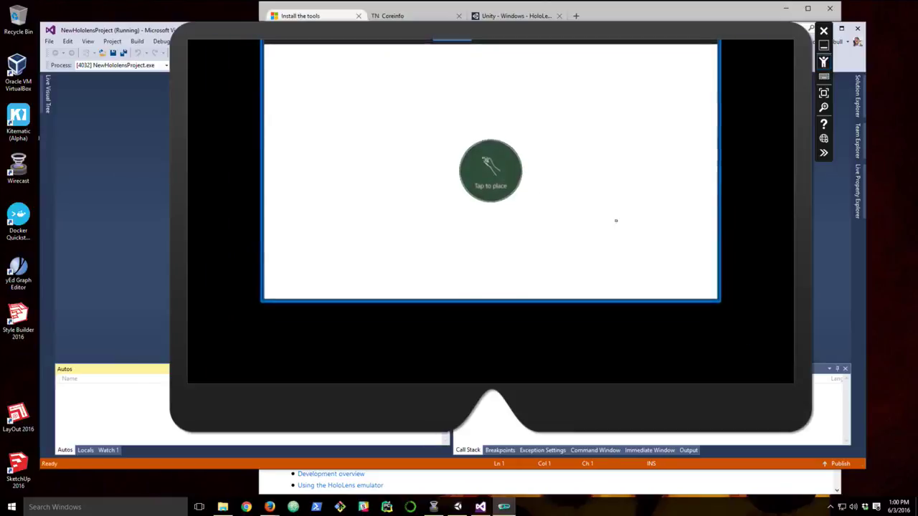
Air-tap to place the Earth hologram, pick it up, and place it again
left_click(614, 220)
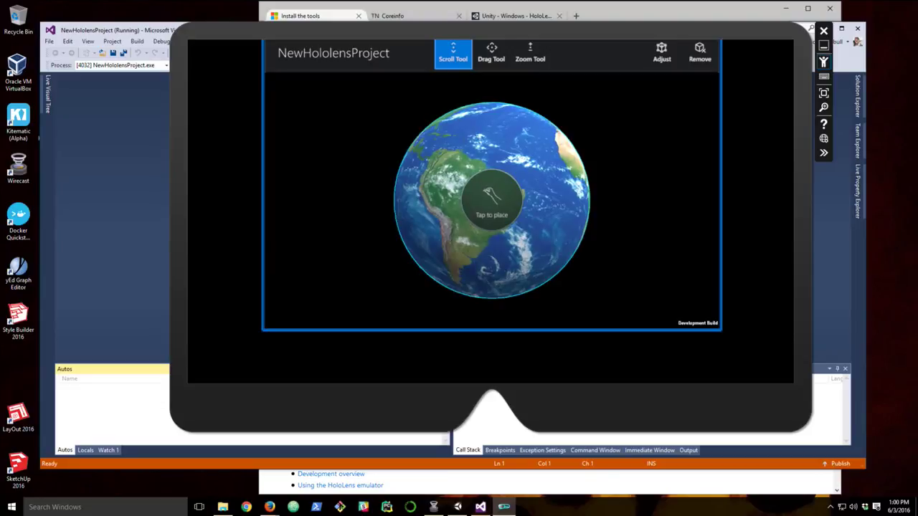
key("Return")
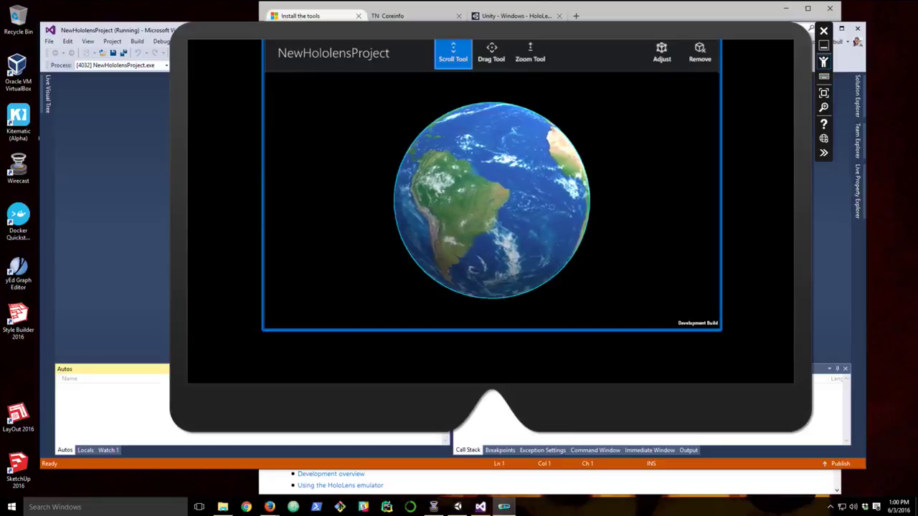
key("Return")
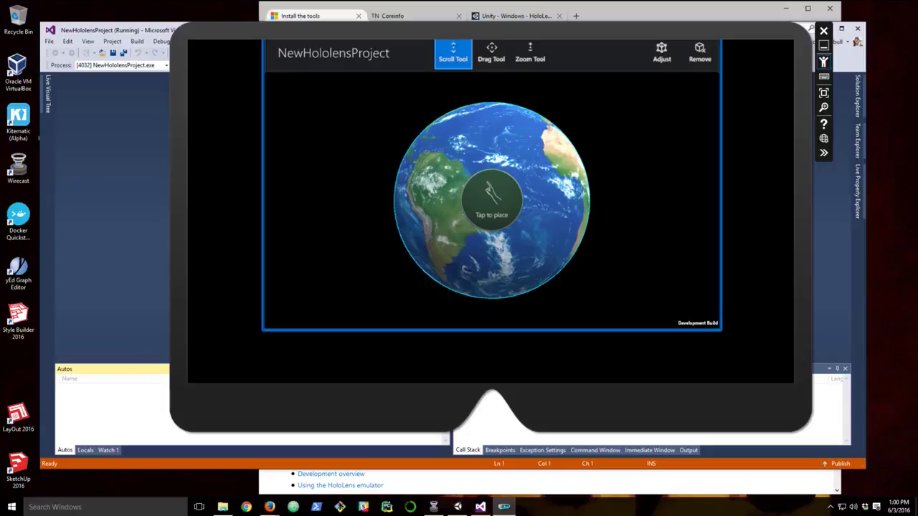
key("Return")
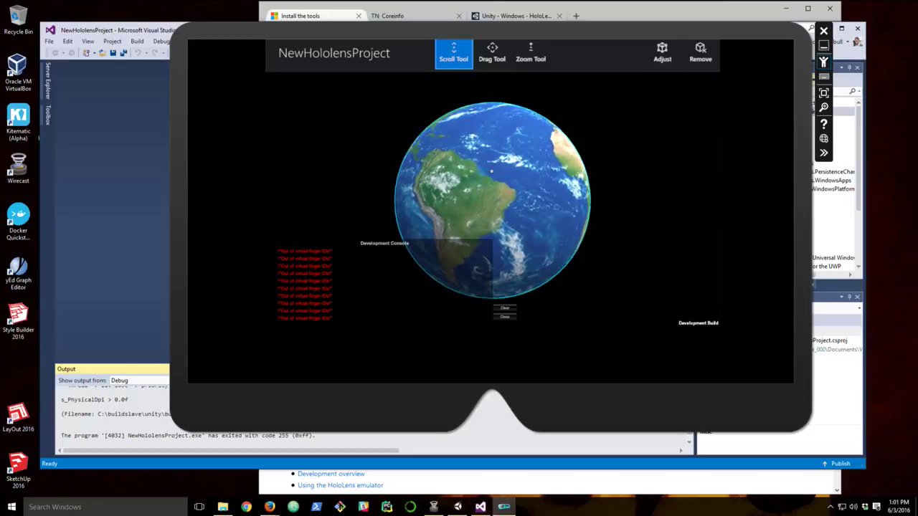
Turn the gaze down toward the Development Console and dismiss it with Done
key("Up")
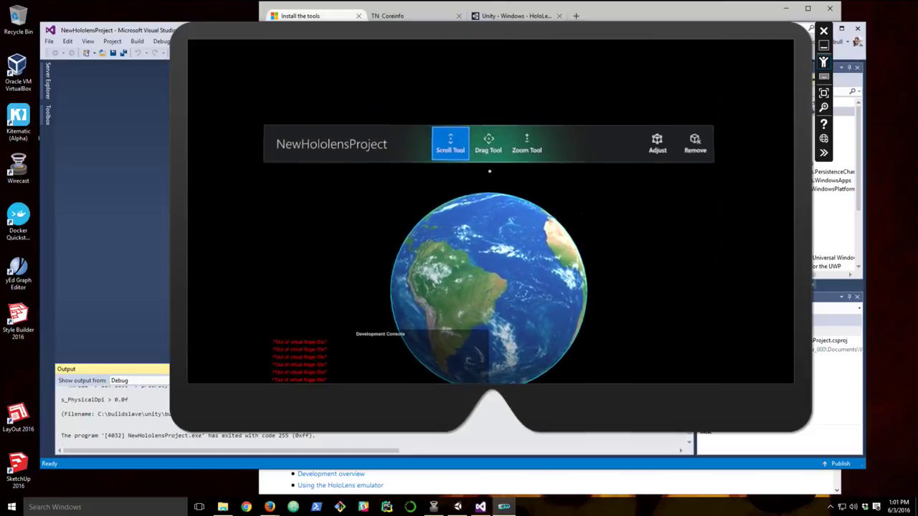
key("Down")
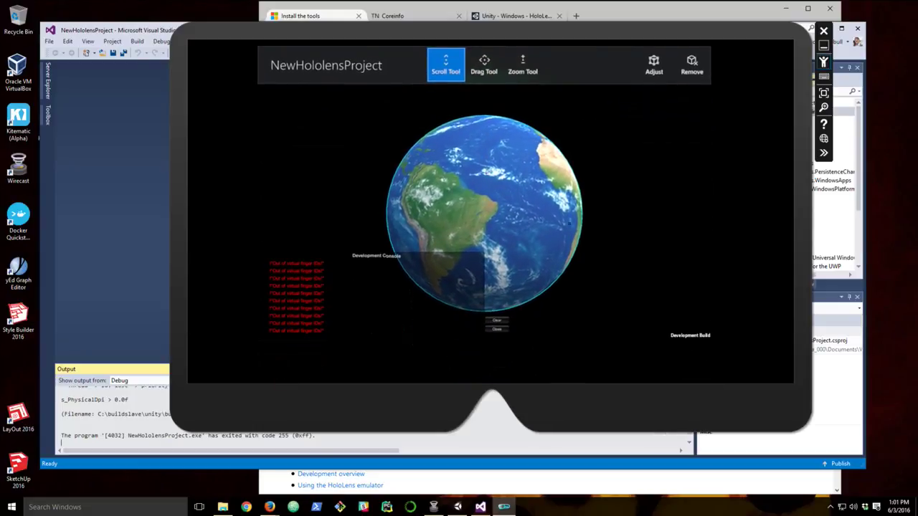
key("Up")
key("Down")
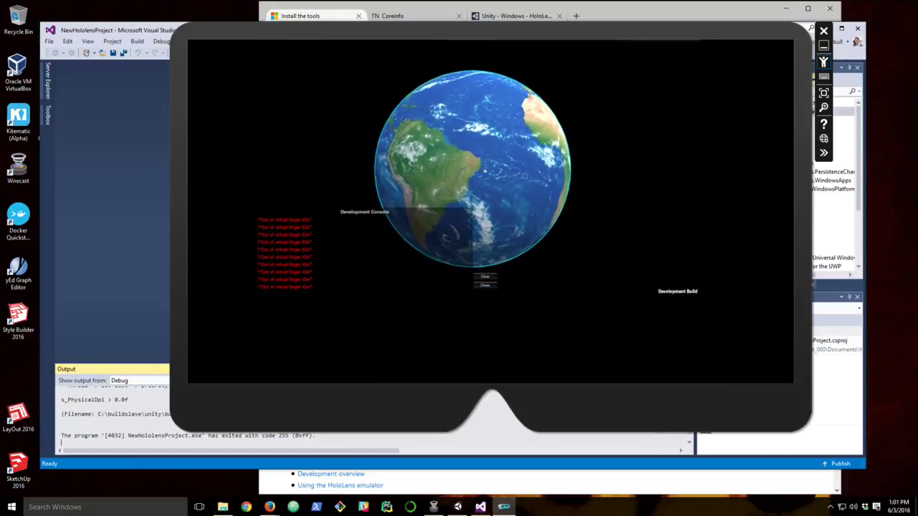
key("Down")
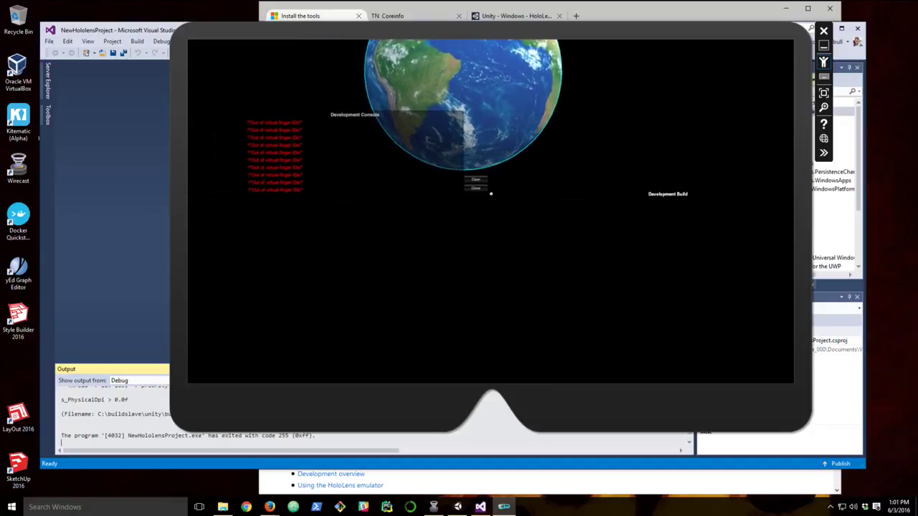
key("Left")
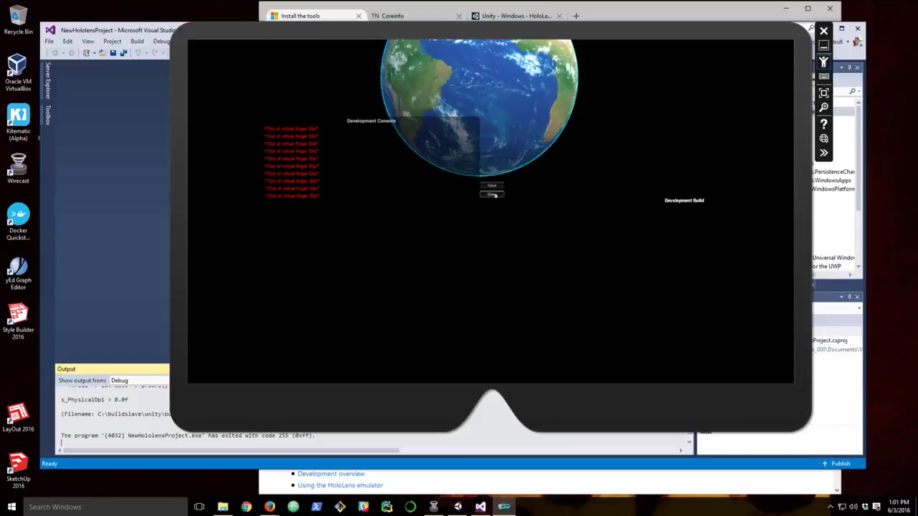
left_click(493, 195)
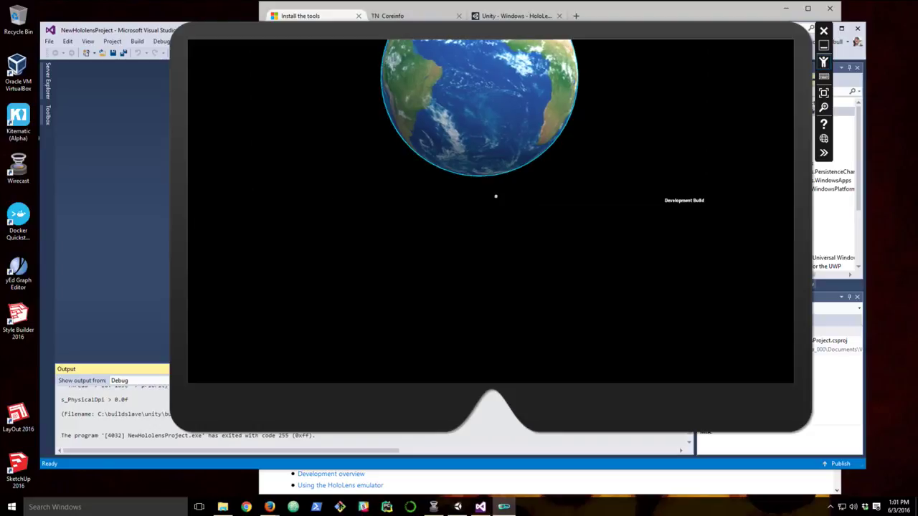
Look up and turn slightly to centre the Earth app and its tools
key("Up")
key("Up")
key("Up")
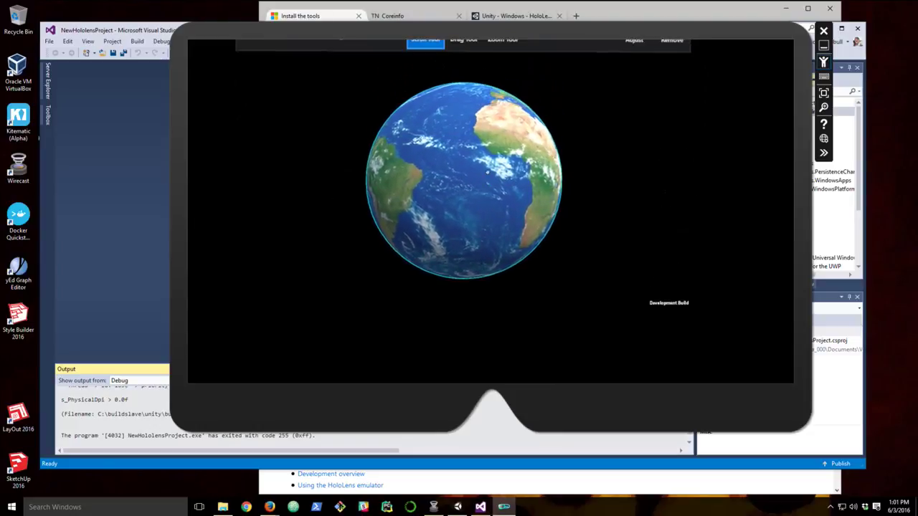
key("Up")
key("Left")
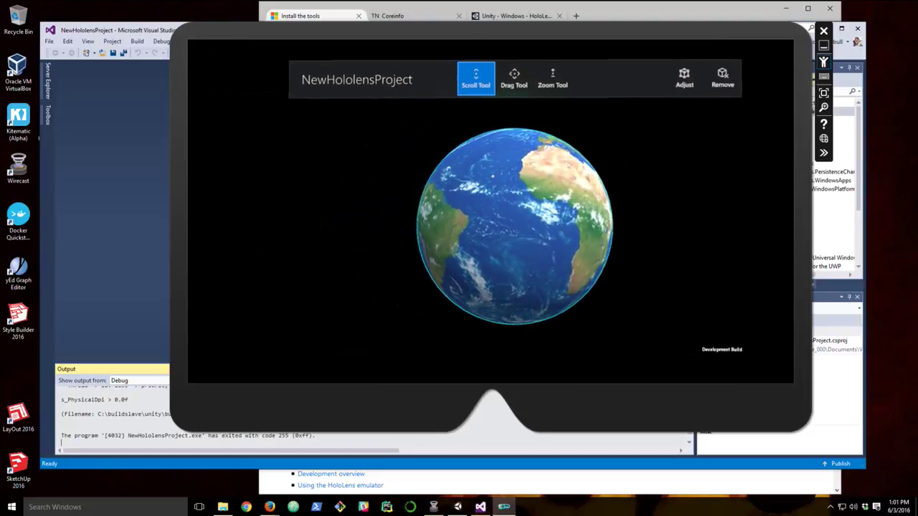
key("Right")
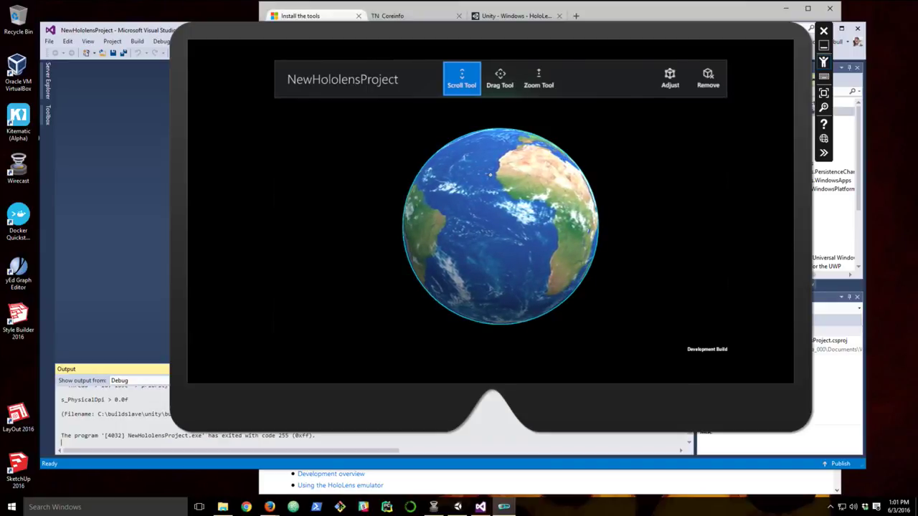
Try the Drag and Zoom tools, then adjust and nudge the app window right and down
left_click(500, 77)
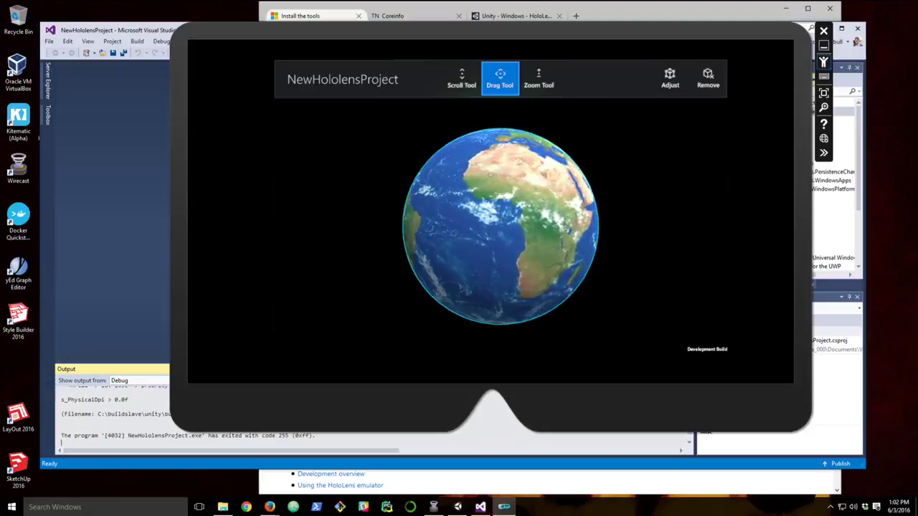
left_click(538, 79)
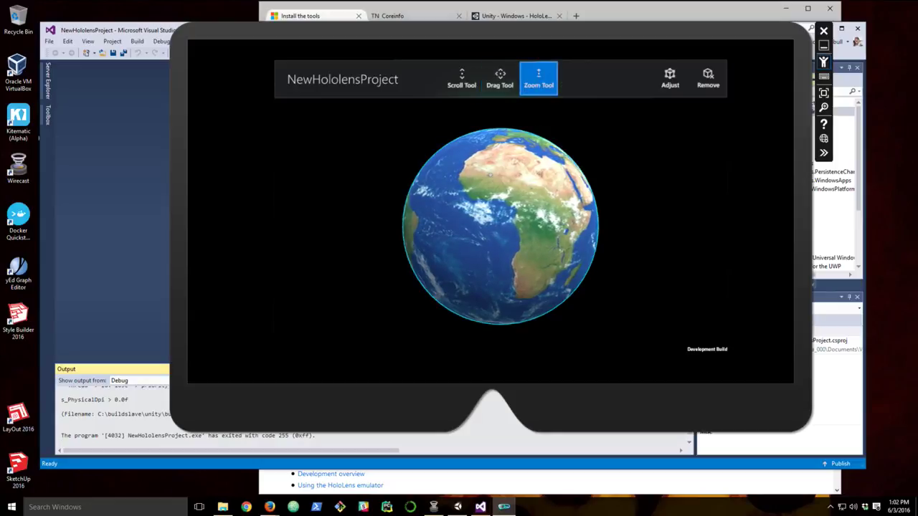
left_click(670, 79)
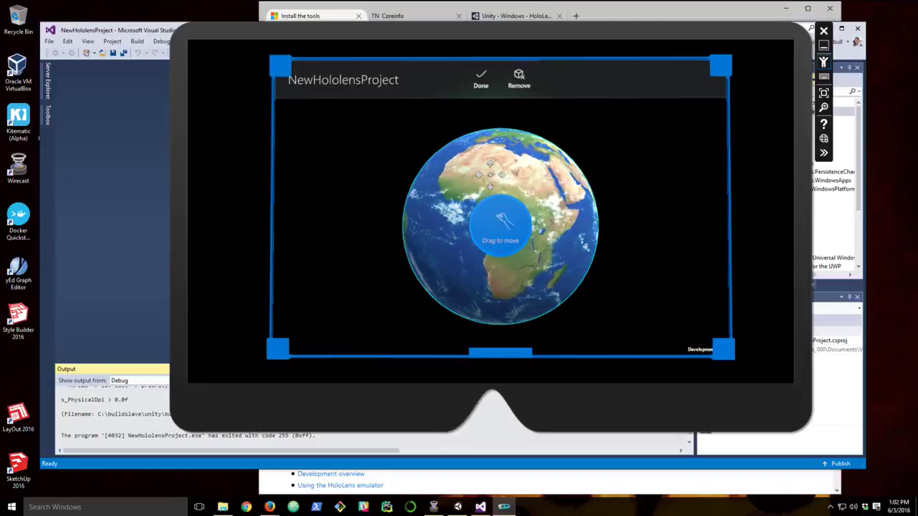
key("Return")
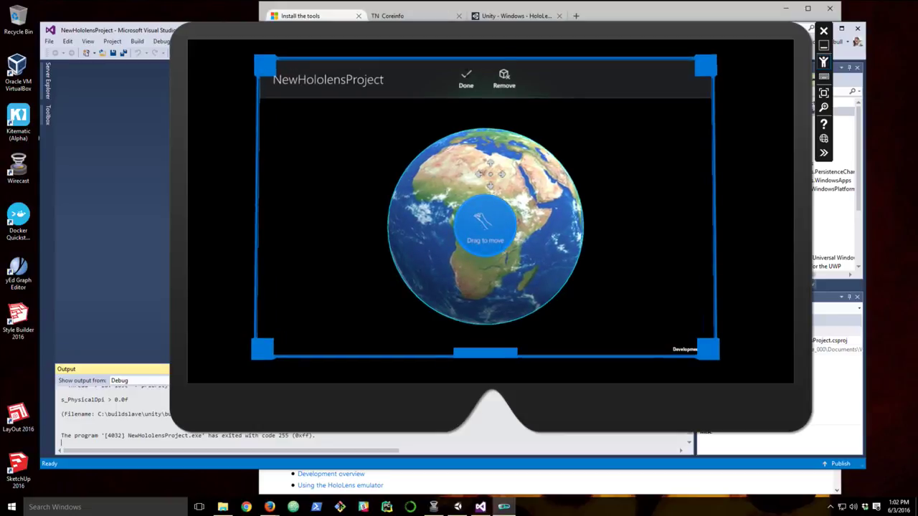
key("Return")
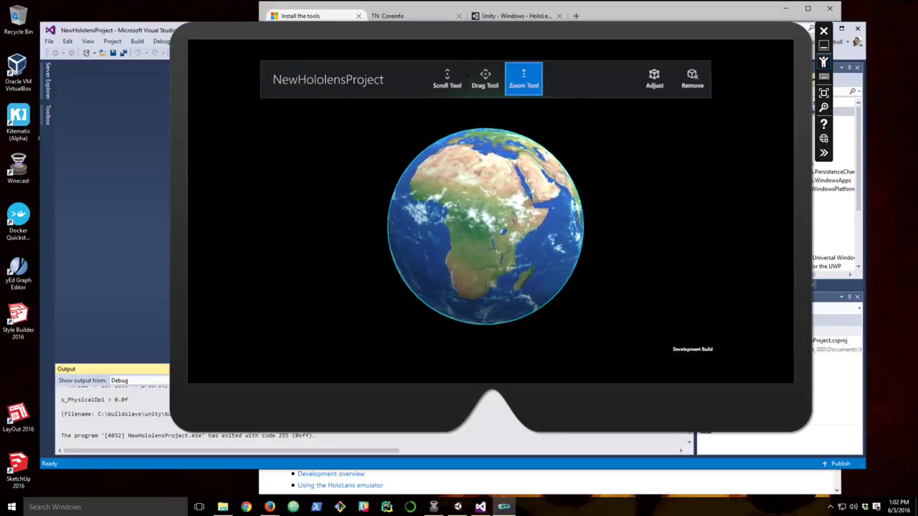